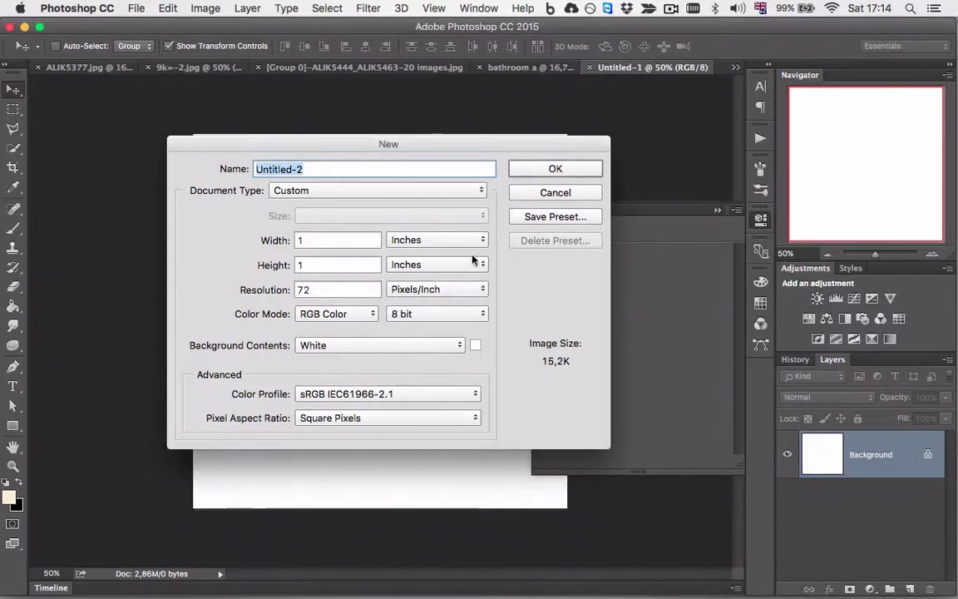
In the New dialog, keep 1 × 1 inch size and 72 Pixels/Inch resolution
{"action": "left_click", "coordinate": [419, 300]}
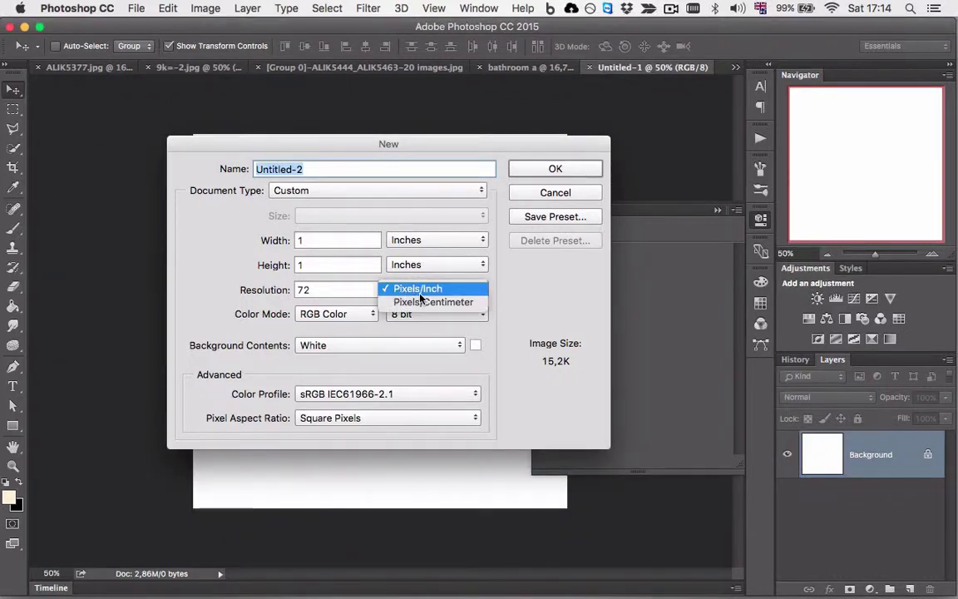
{"action": "left_click", "coordinate": [532, 283]}
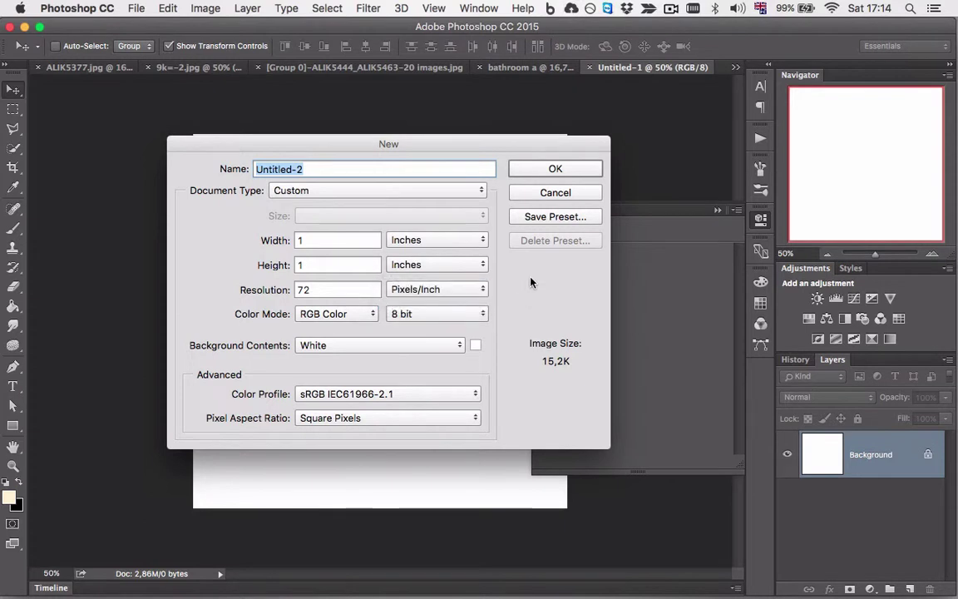
{"action": "left_click", "coordinate": [344, 241]}
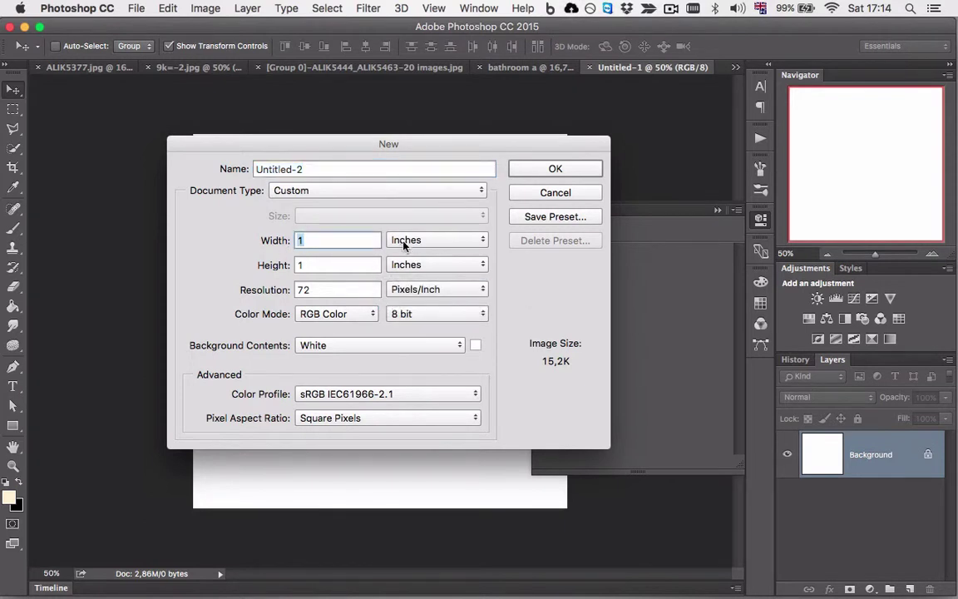
{"action": "left_click", "coordinate": [299, 266]}
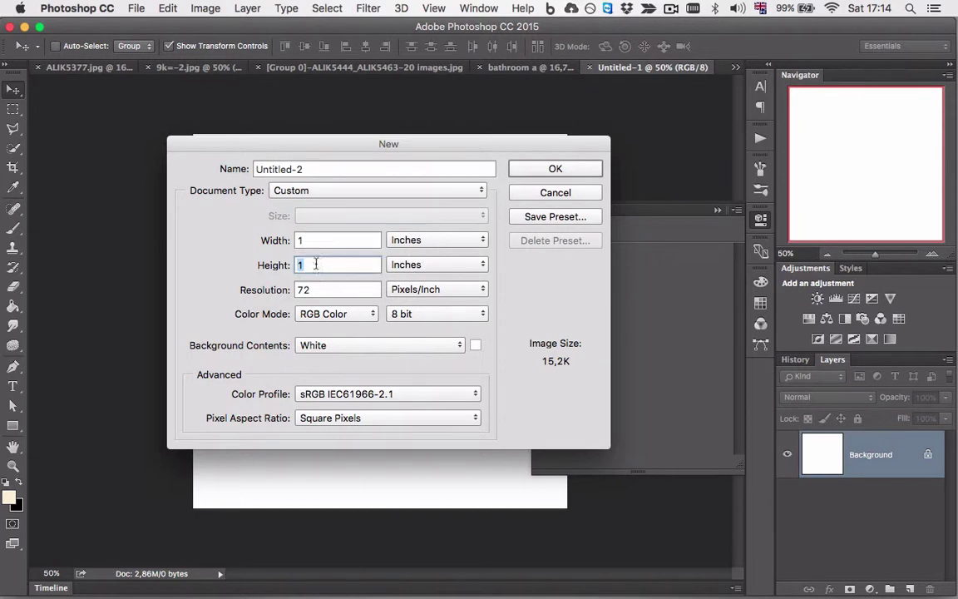
{"action": "left_click", "coordinate": [304, 290]}
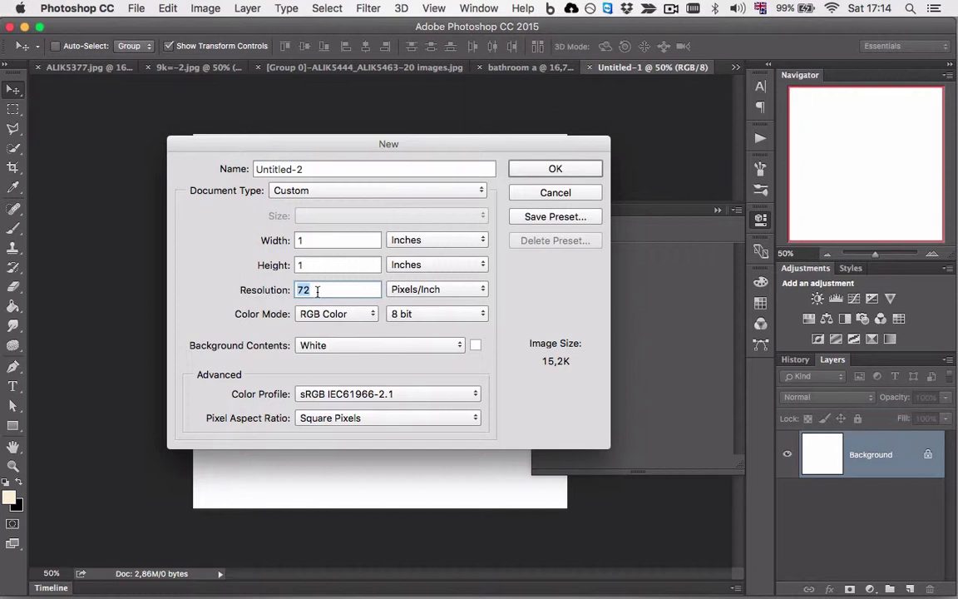
Create the 1-inch document and add a dark green Solid Color fill layer
{"action": "left_click", "coordinate": [570, 172]}
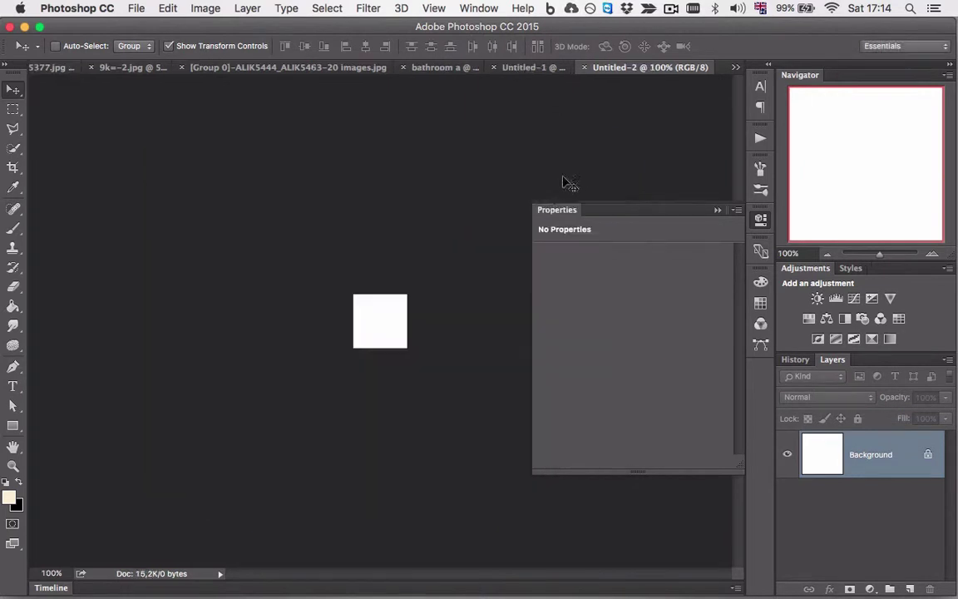
{"action": "left_click", "coordinate": [871, 588]}
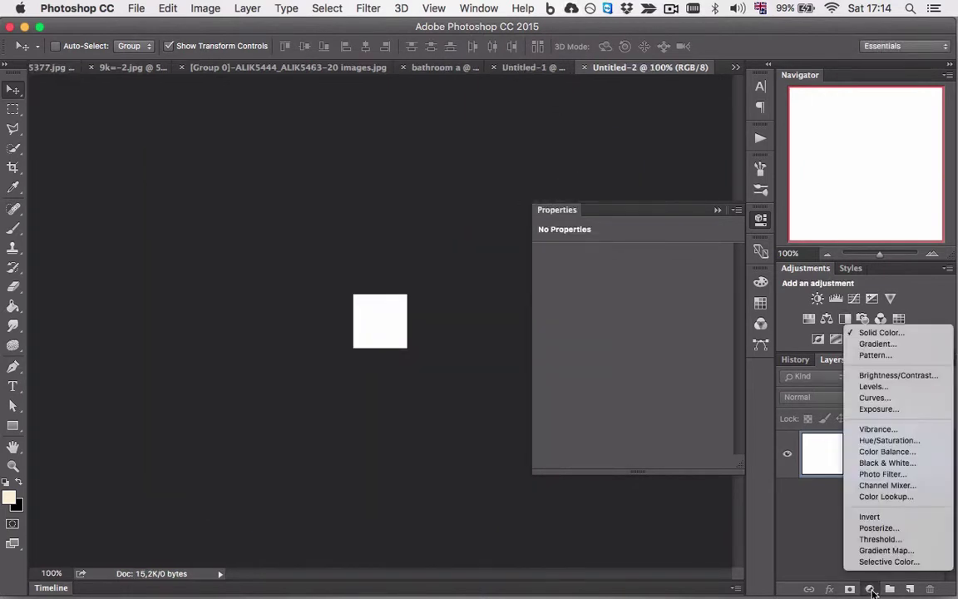
{"action": "left_click", "coordinate": [879, 333]}
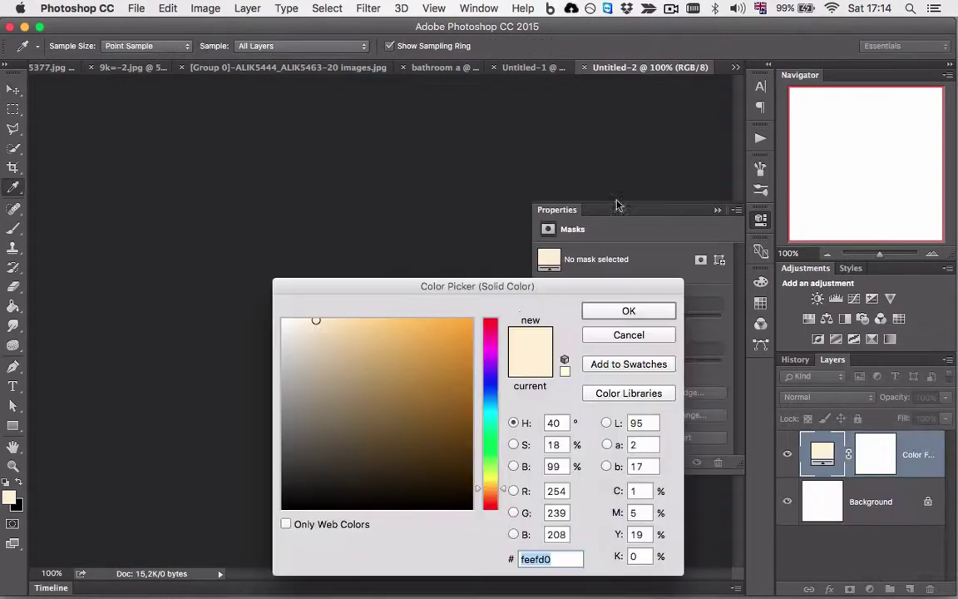
{"action": "left_click", "coordinate": [380, 464]}
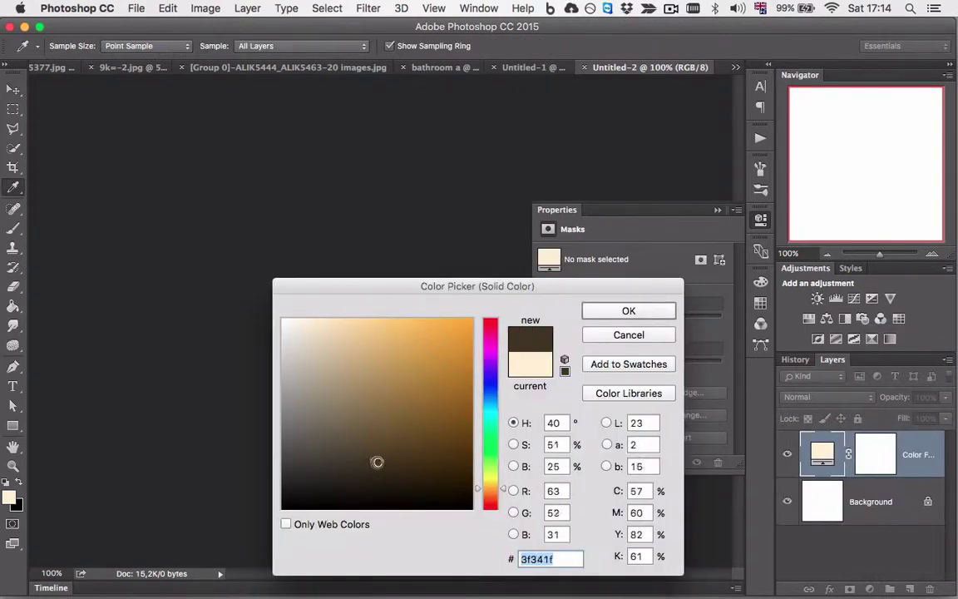
{"action": "left_click", "coordinate": [427, 477]}
{"action": "left_click", "coordinate": [488, 443]}
{"action": "left_click", "coordinate": [629, 310]}
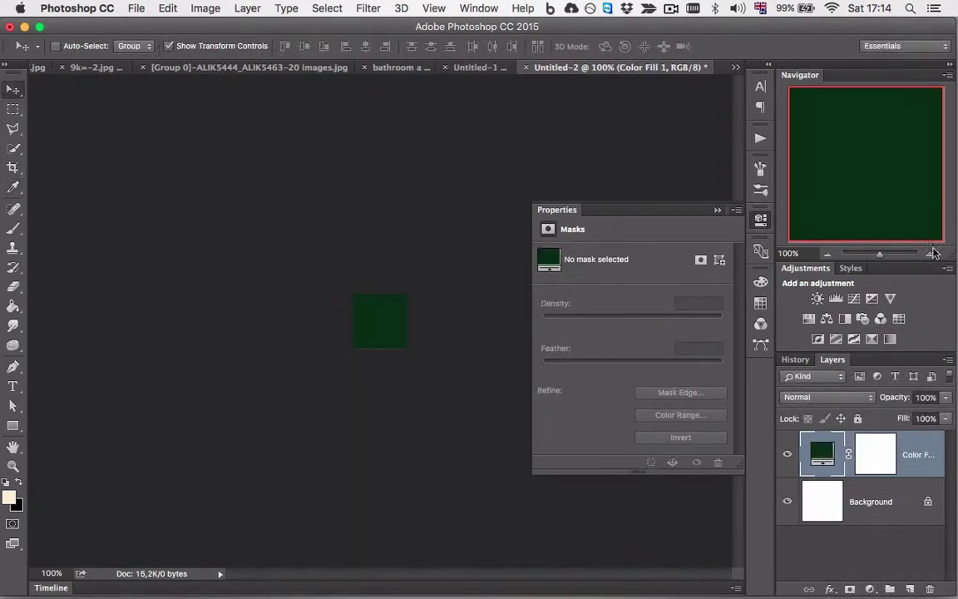
Zoom the canvas in to 800% and show the rulers
{"action": "left_click", "coordinate": [935, 256]}
{"action": "left_click", "coordinate": [935, 256]}
{"action": "left_click", "coordinate": [936, 256]}
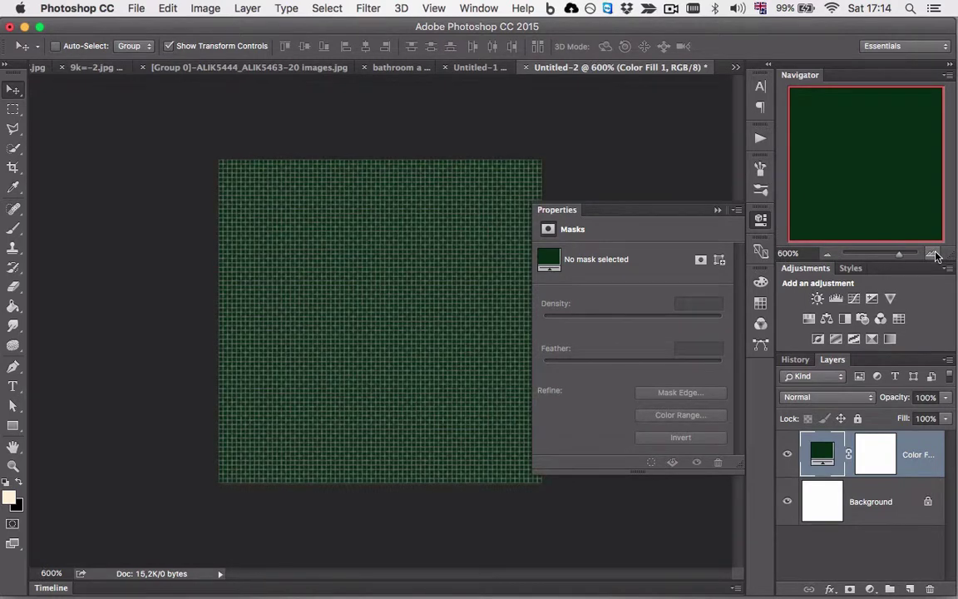
{"action": "left_click", "coordinate": [937, 256]}
{"action": "left_click", "coordinate": [937, 256]}
{"action": "left_click", "coordinate": [937, 256]}
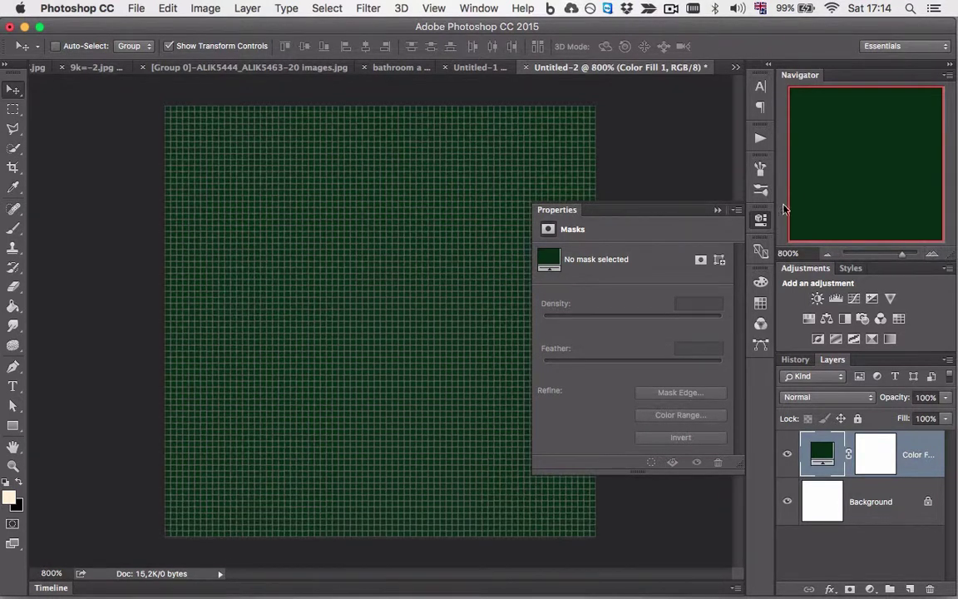
{"action": "key", "text": "super+r"}
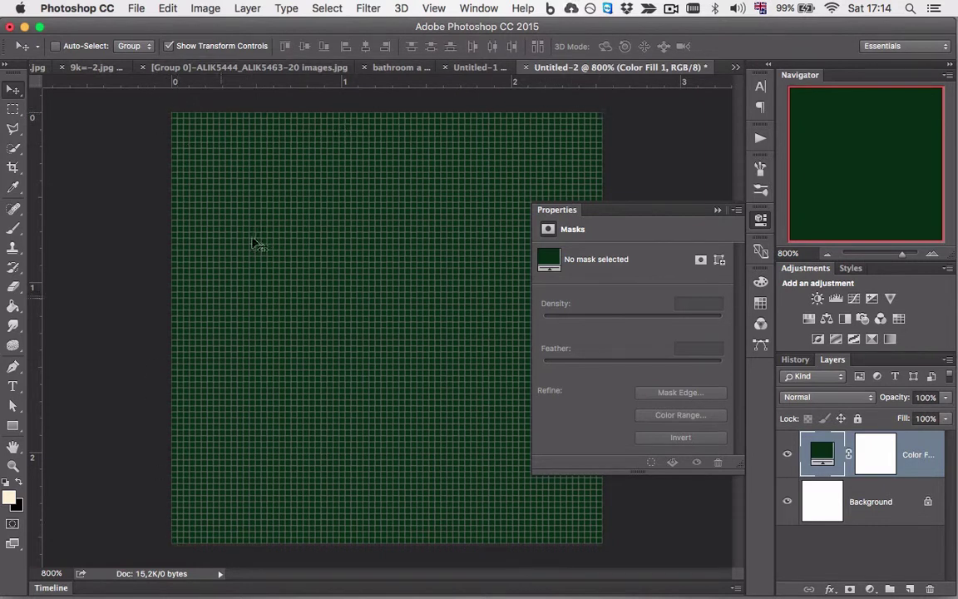
Change the ruler units from centimetres to Pixels
{"action": "right_click", "coordinate": [318, 80]}
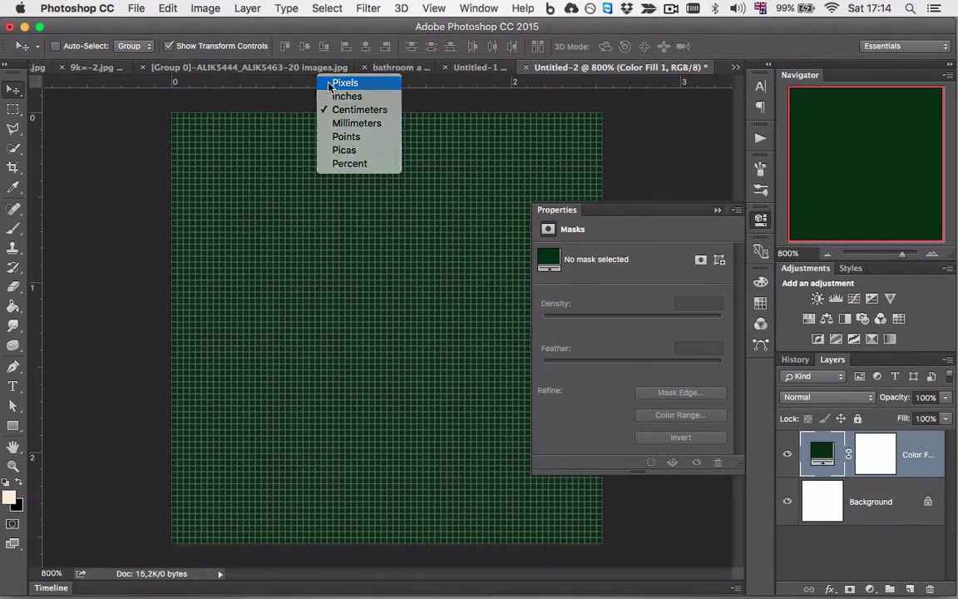
{"action": "left_click", "coordinate": [342, 83]}
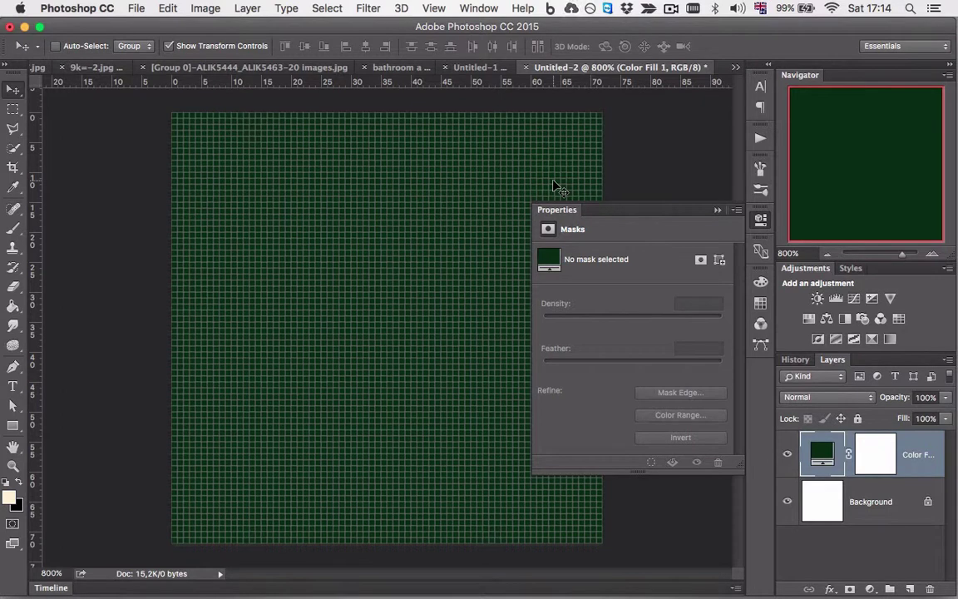
Create a new 1 × 1 inch document, Untitled-3, at 300 pixels/inch
{"action": "key", "text": "super+n"}
{"action": "left_click", "coordinate": [271, 287]}
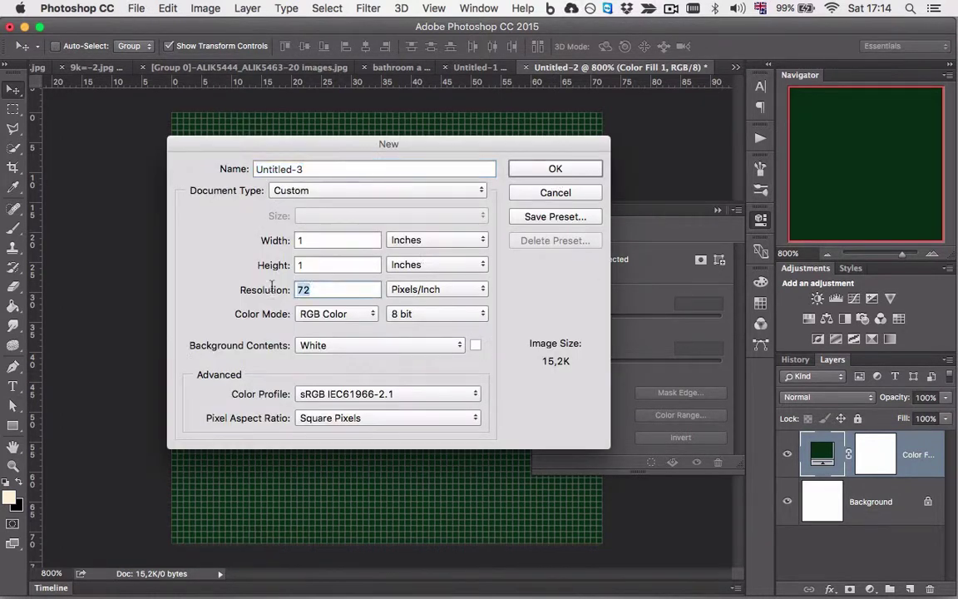
{"action": "type", "text": "300"}
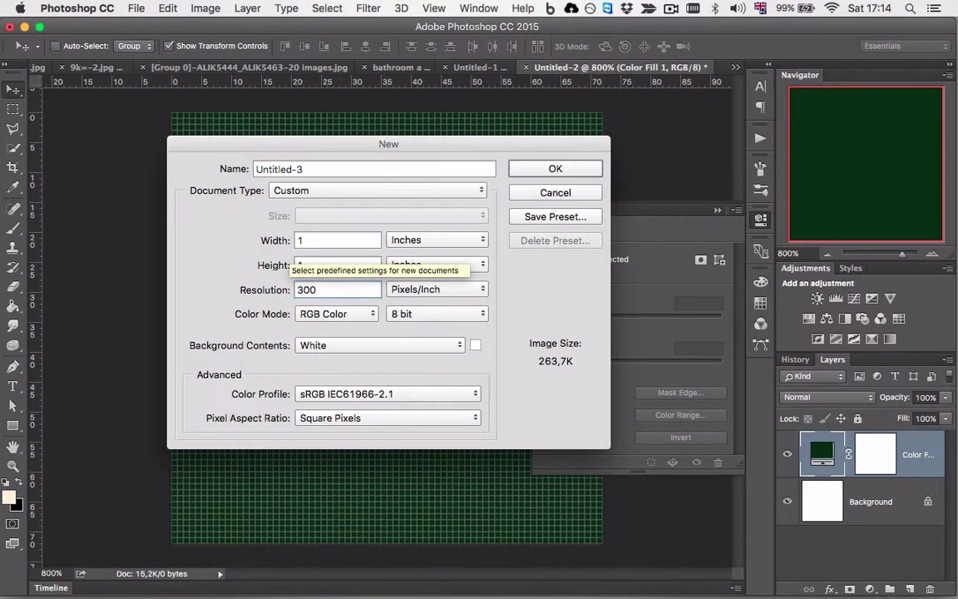
{"action": "key", "text": "Return"}
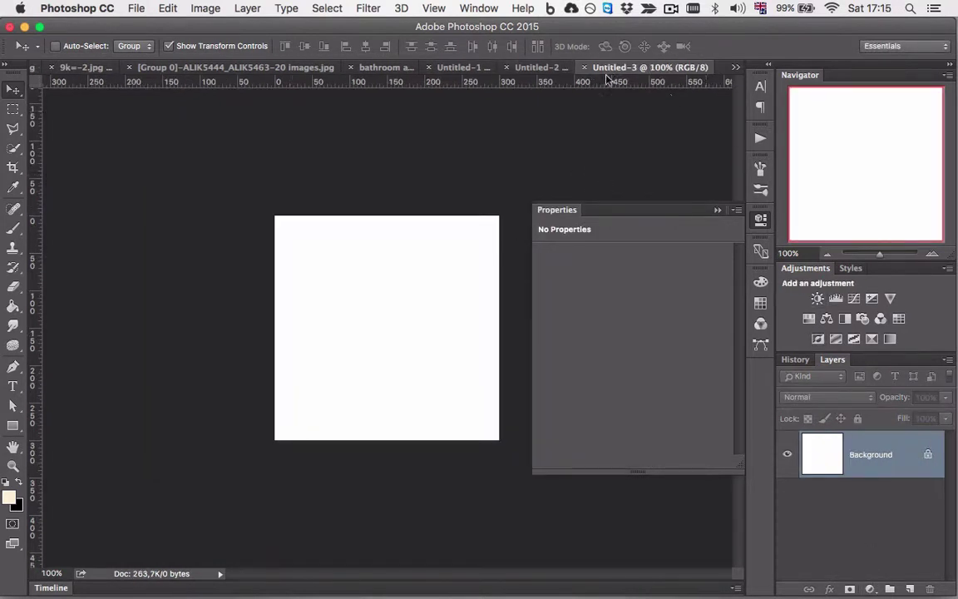
Copy the green fill layer from Untitled-2 into Untitled-3 and inspect it at 700%
{"action": "left_click", "coordinate": [542, 67]}
{"action": "left_click_drag", "start_coordinate": [470, 247], "coordinate": [491, 266]}
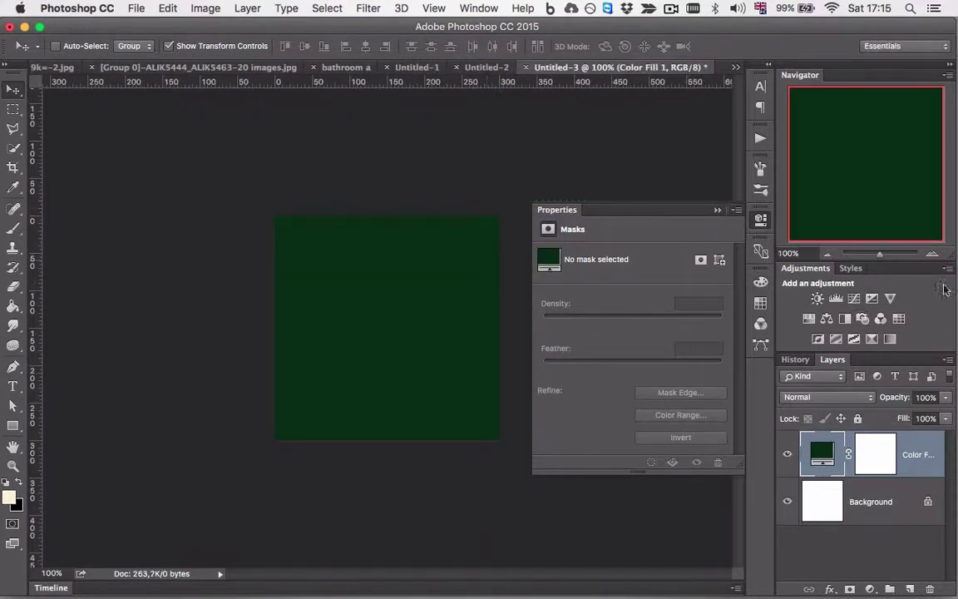
{"action": "left_click", "coordinate": [935, 253]}
{"action": "left_click", "coordinate": [935, 253]}
{"action": "left_click", "coordinate": [933, 253]}
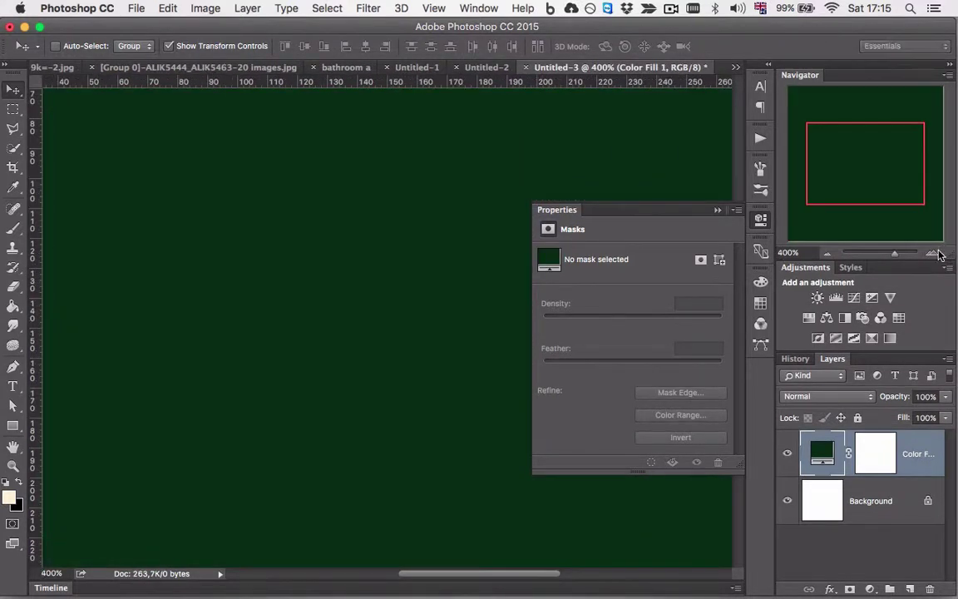
{"action": "left_click", "coordinate": [934, 254]}
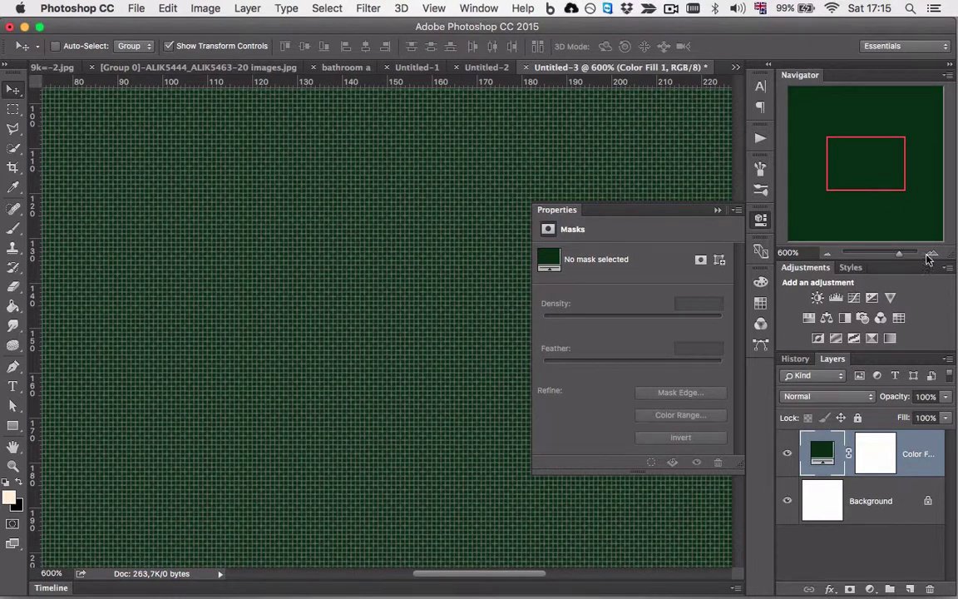
{"action": "key", "text": "super+plus"}
{"action": "key", "text": "super+plus"}
{"action": "left_click_drag", "start_coordinate": [861, 155], "coordinate": [935, 96]}
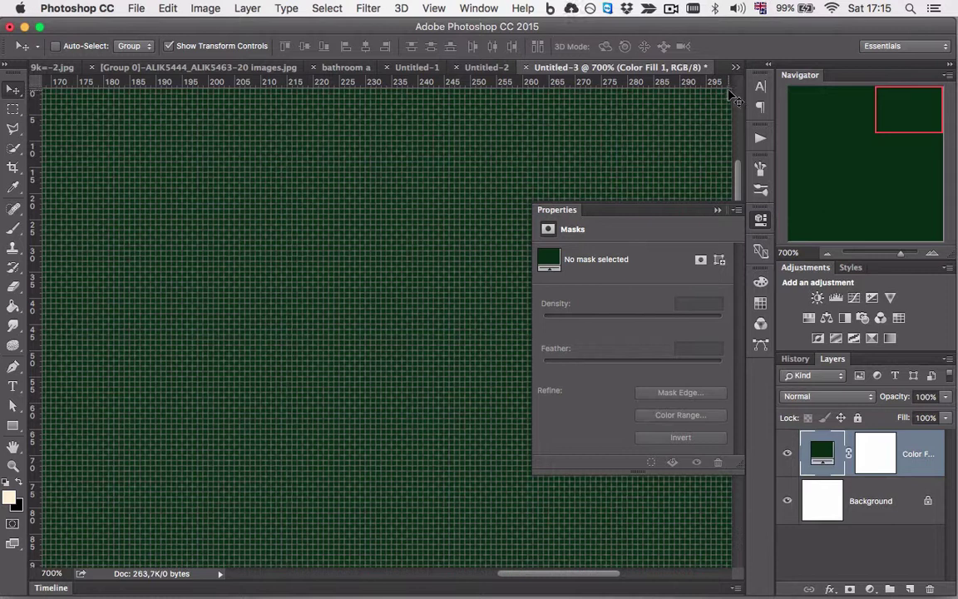
Zoom out until the whole green Untitled-3 canvas fits, then start a new document
{"action": "left_click", "coordinate": [829, 253]}
{"action": "left_click", "coordinate": [829, 253]}
{"action": "left_click", "coordinate": [829, 253]}
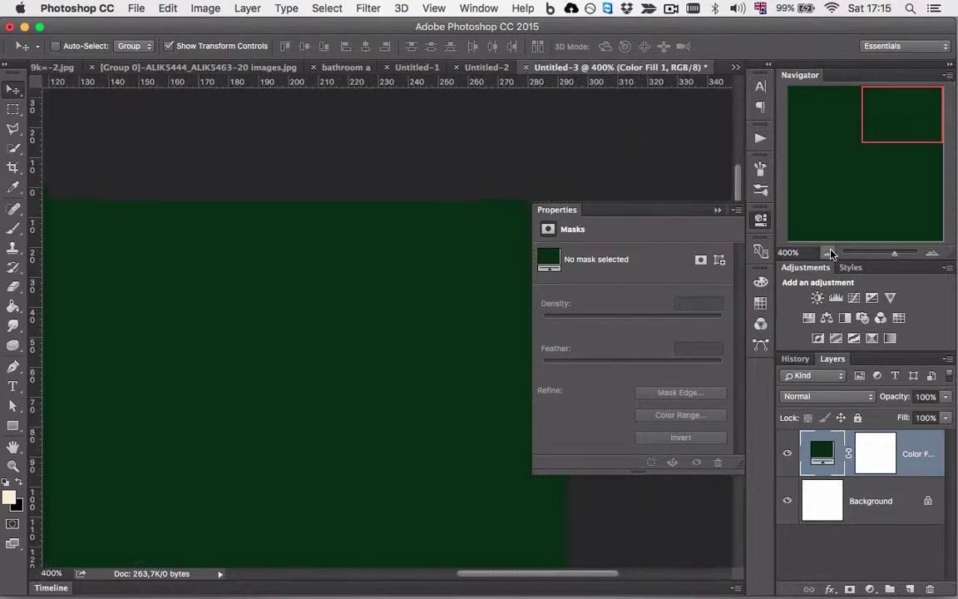
{"action": "left_click", "coordinate": [829, 253]}
{"action": "left_click", "coordinate": [829, 253]}
{"action": "left_click", "coordinate": [829, 253]}
{"action": "left_click", "coordinate": [828, 252]}
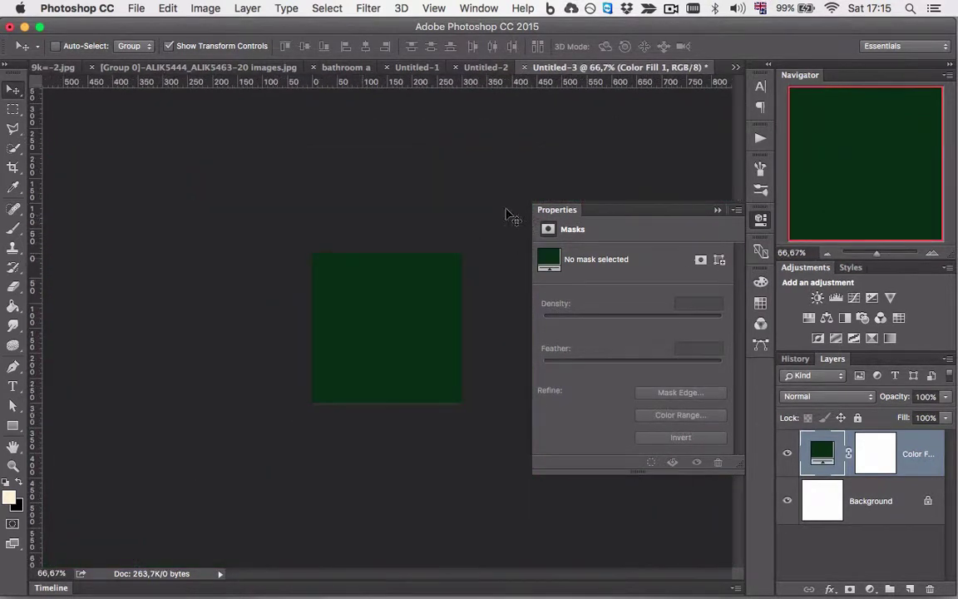
{"action": "key", "text": "super+n"}
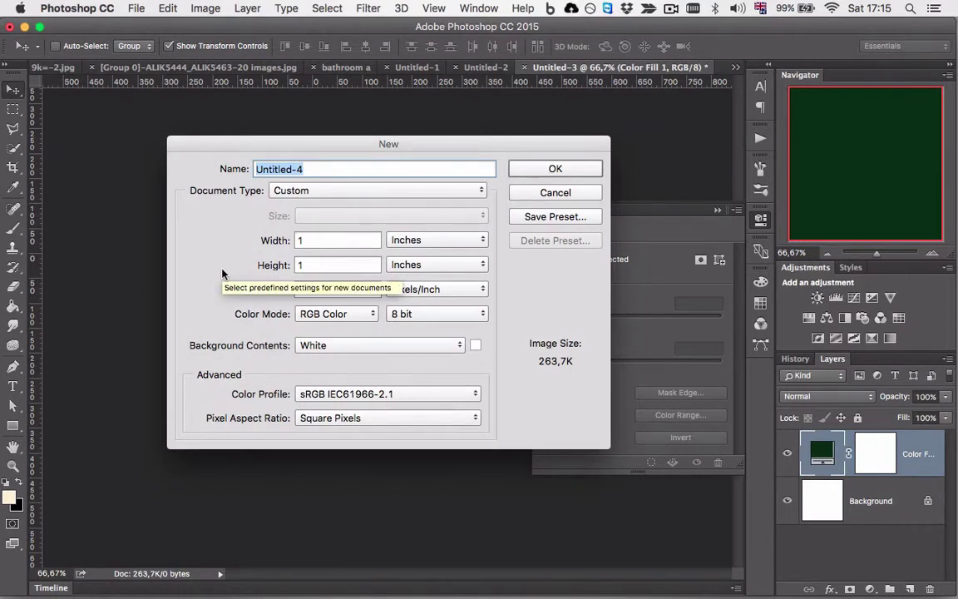
Set the new document's units to pixels with width and height 1000
{"action": "left_click", "coordinate": [410, 240]}
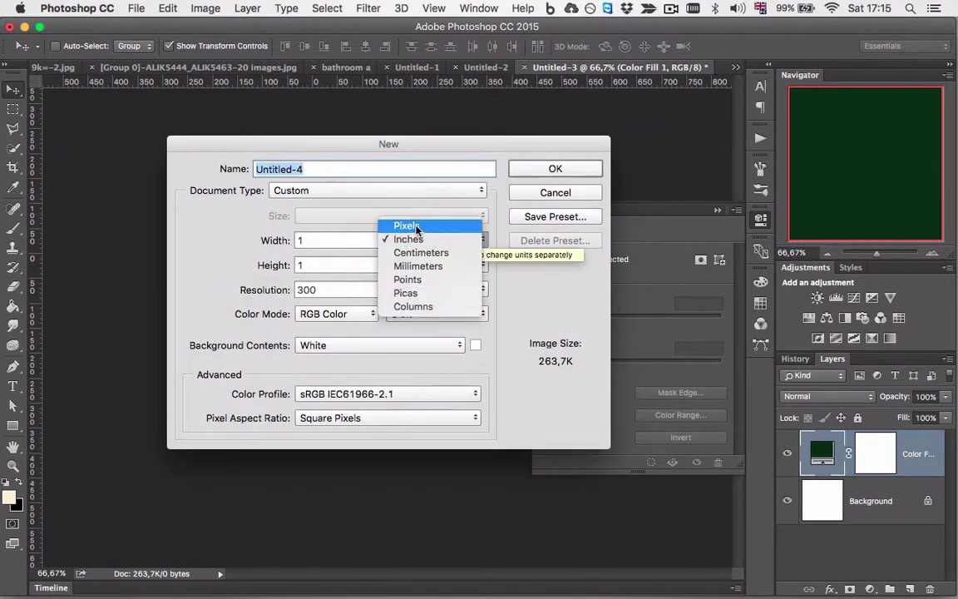
{"action": "left_click", "coordinate": [408, 227]}
{"action": "left_click", "coordinate": [343, 241]}
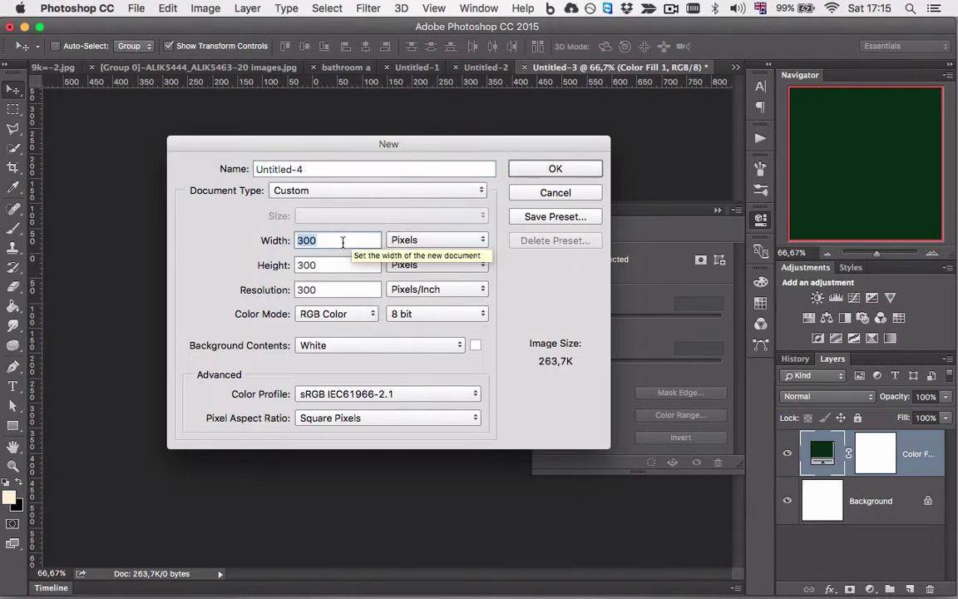
{"action": "left_click", "coordinate": [281, 241]}
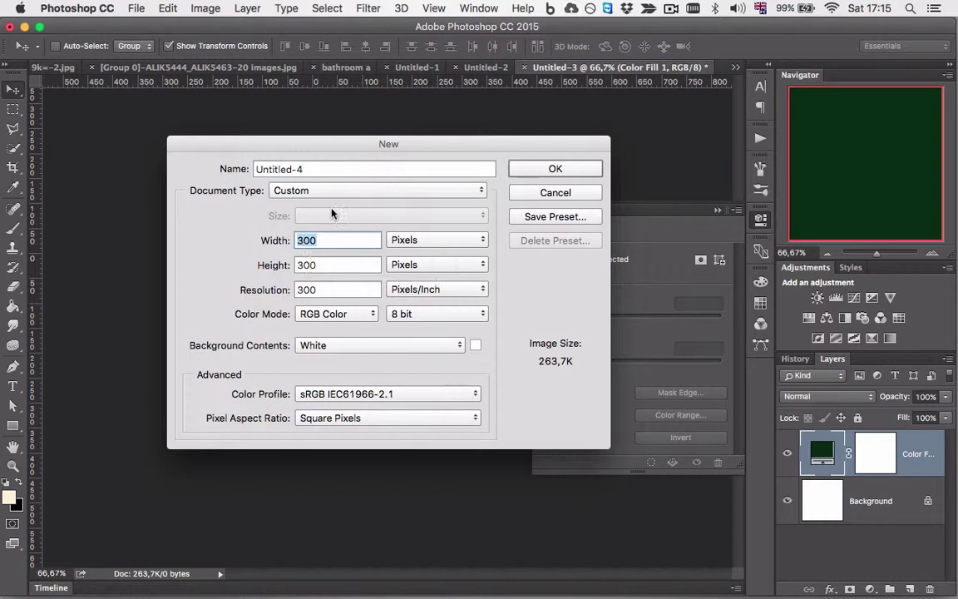
{"action": "type", "text": "2"}
{"action": "key", "text": "BackSpace"}
{"action": "type", "text": "1000"}
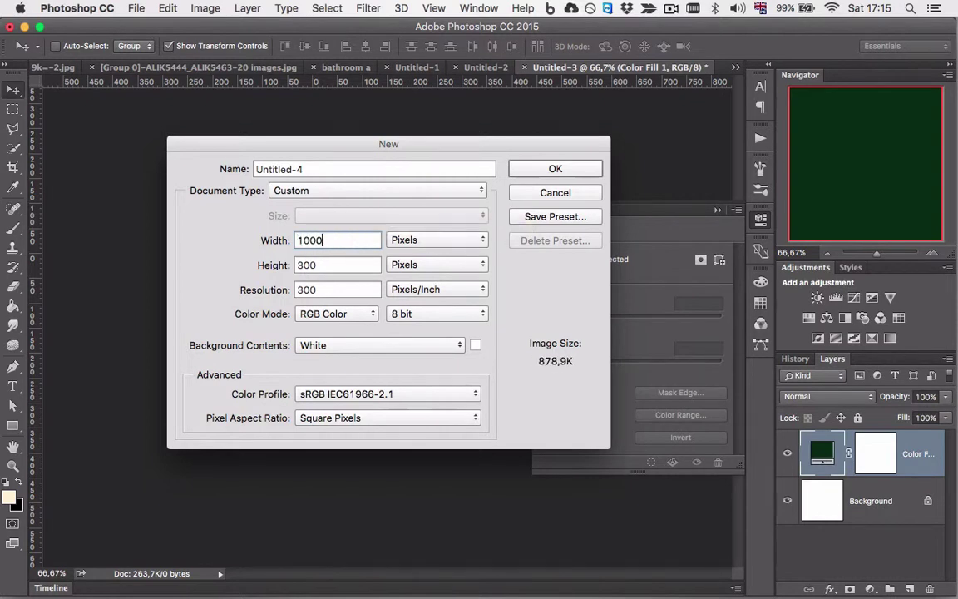
{"action": "key", "text": "Tab"}
{"action": "type", "text": "1000"}
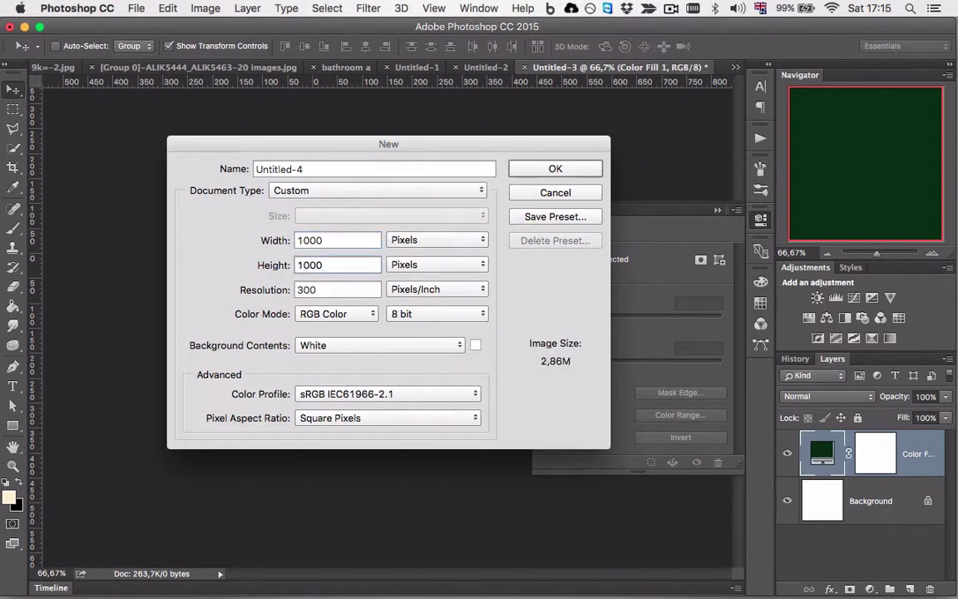
Set resolution to 72 pixels/inch and create the Untitled-4 document
{"action": "key", "text": "Tab"}
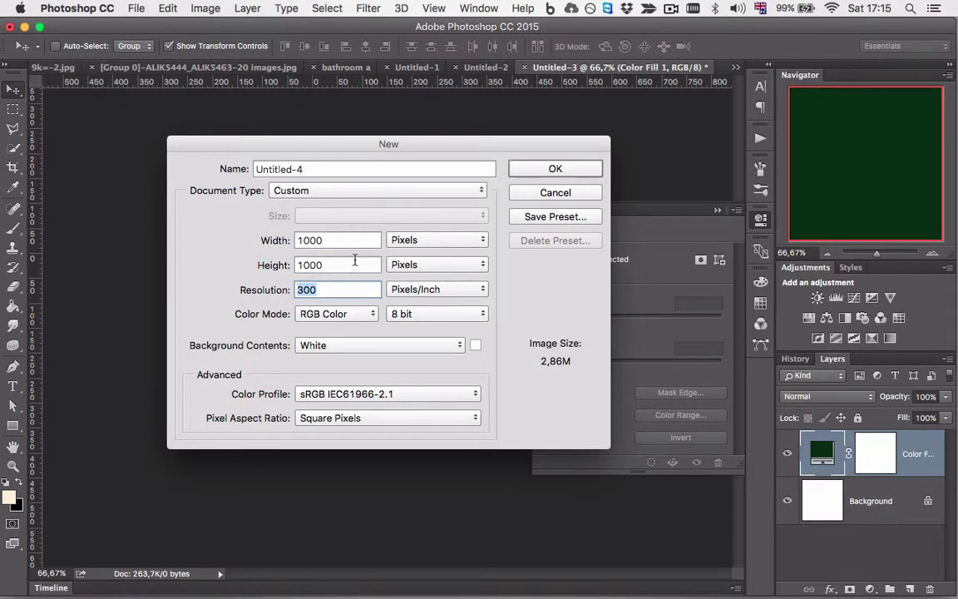
{"action": "type", "text": "72"}
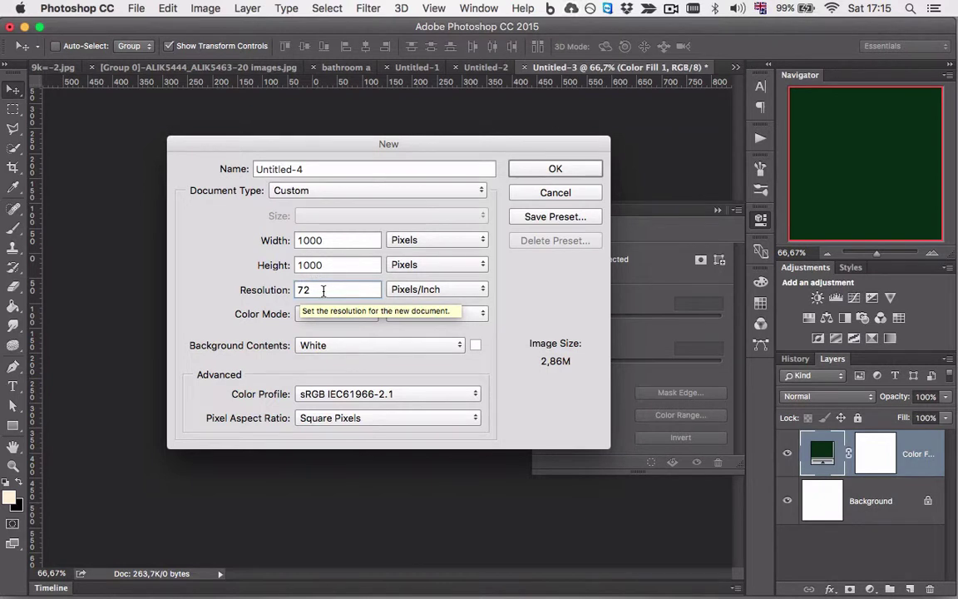
{"action": "left_click_drag", "start_coordinate": [322, 291], "coordinate": [290, 293]}
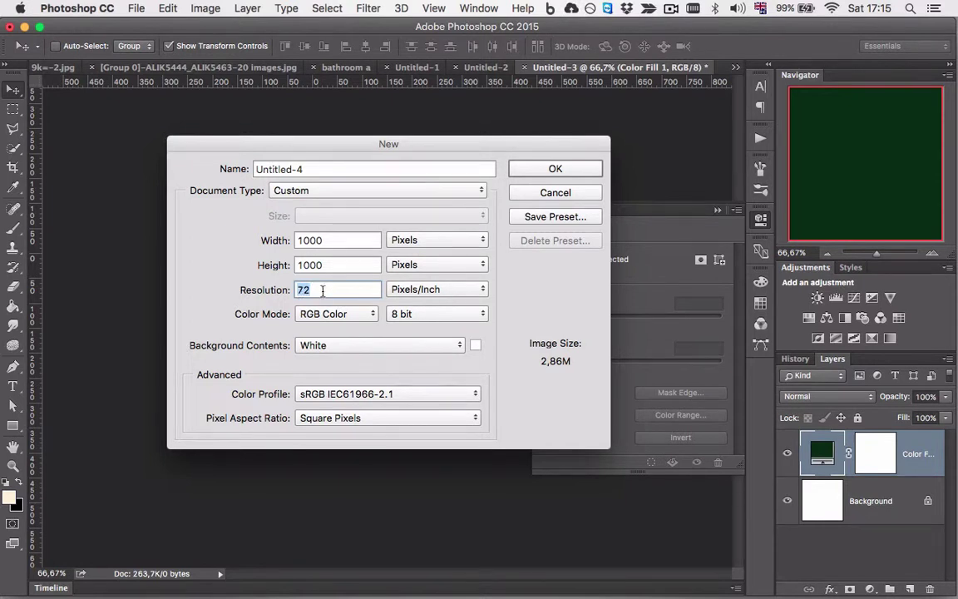
{"action": "left_click", "coordinate": [323, 291]}
{"action": "left_click", "coordinate": [556, 169]}
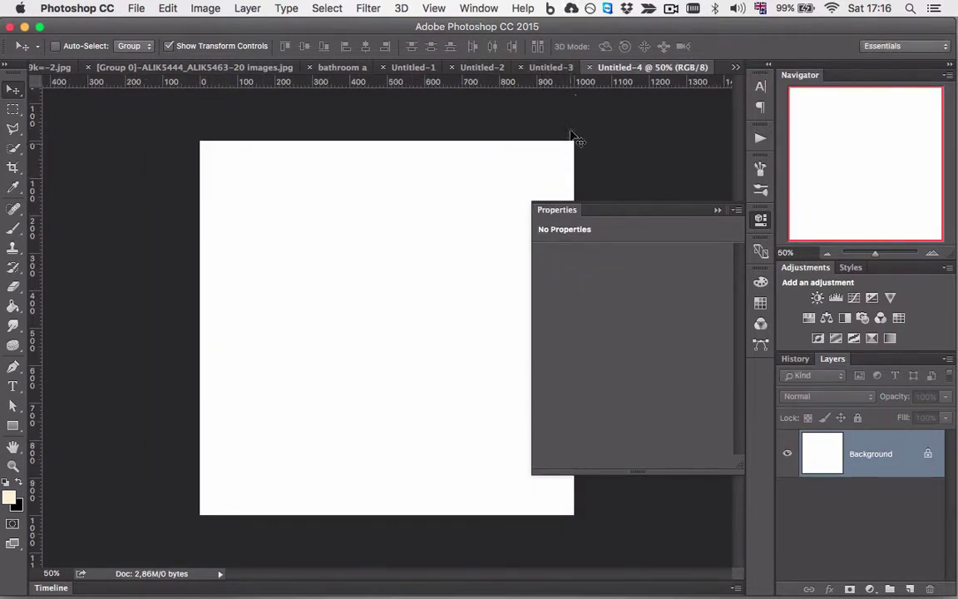
Create Untitled-5, a 1000 × 1000 px document at 1 pixel/inch
{"action": "key", "text": "super+n"}
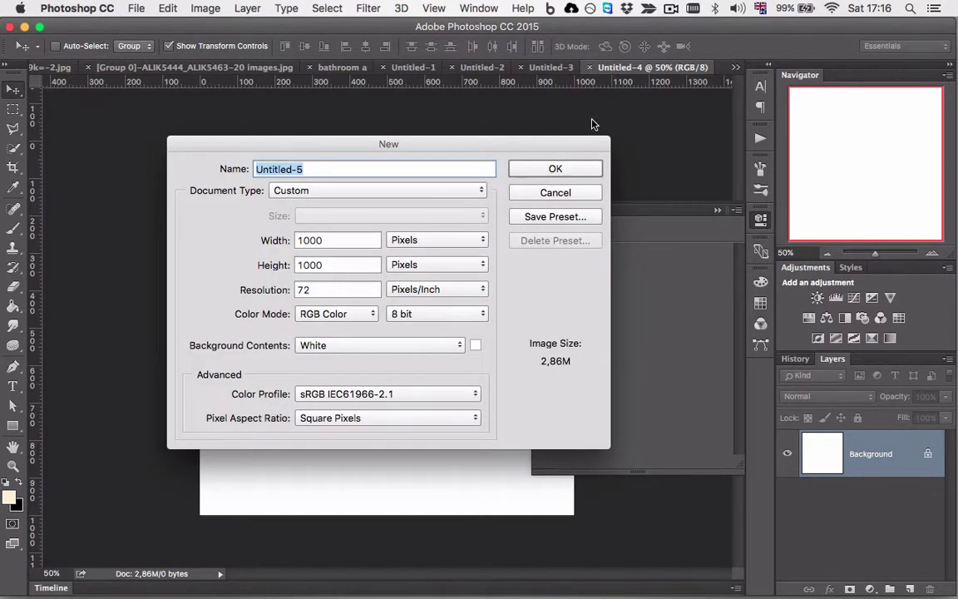
{"action": "left_click", "coordinate": [301, 290]}
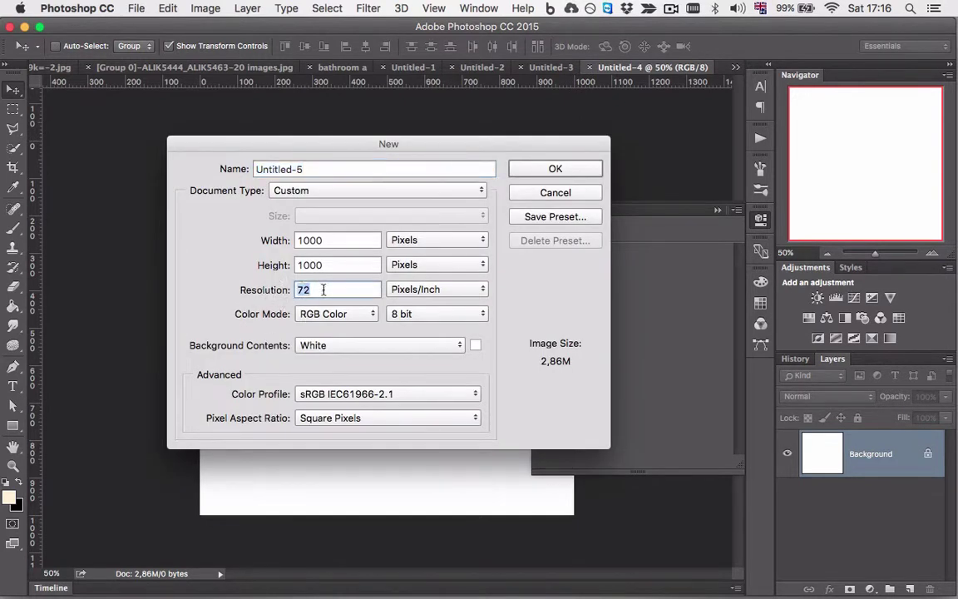
{"action": "type", "text": "1"}
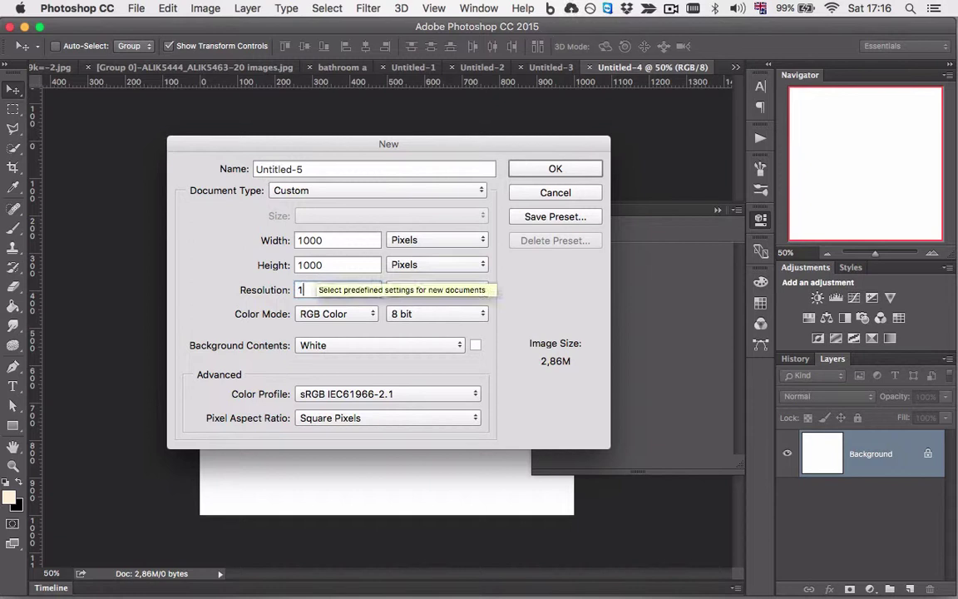
{"action": "left_click", "coordinate": [558, 169]}
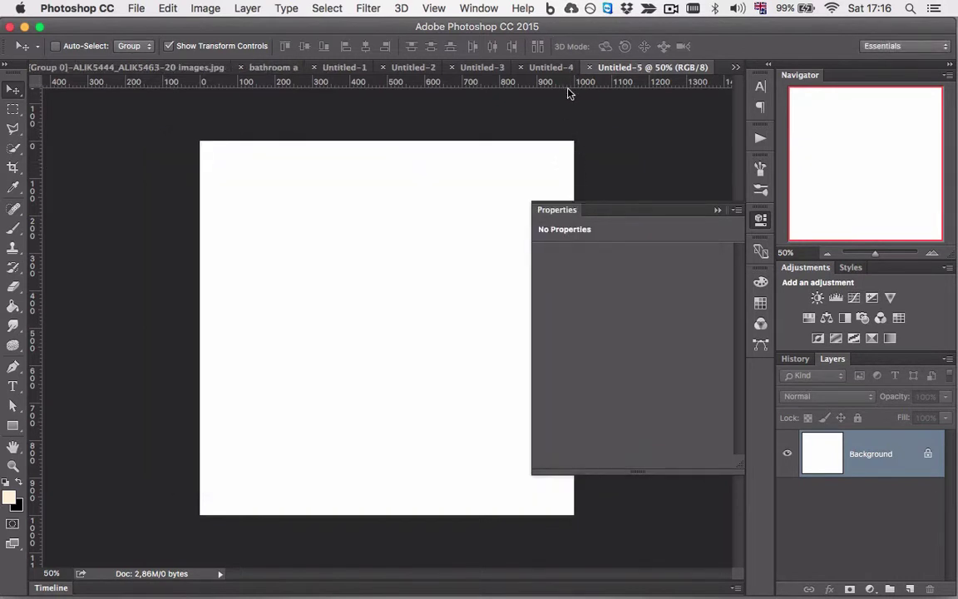
Create another 1000 × 1000 px document, Untitled-6
{"action": "key", "text": "super+n"}
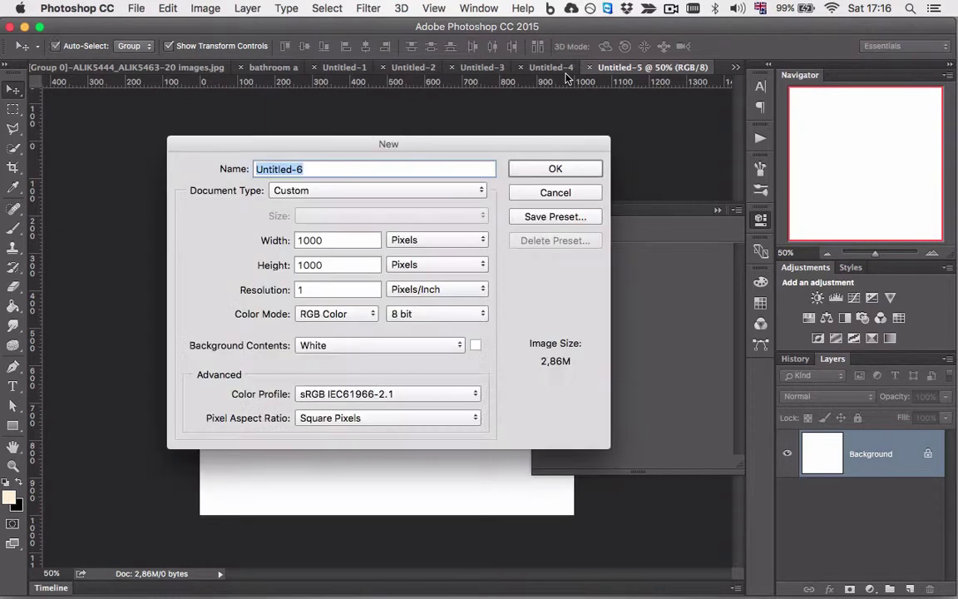
{"action": "key", "text": "Tab"}
{"action": "key", "text": "Tab"}
{"action": "key", "text": "Tab"}
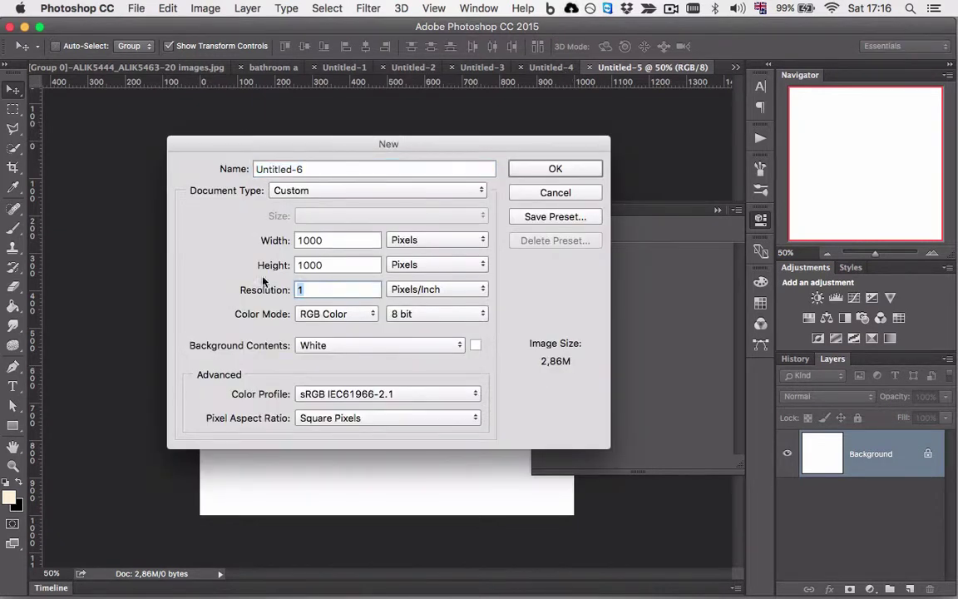
{"action": "left_click", "coordinate": [588, 169]}
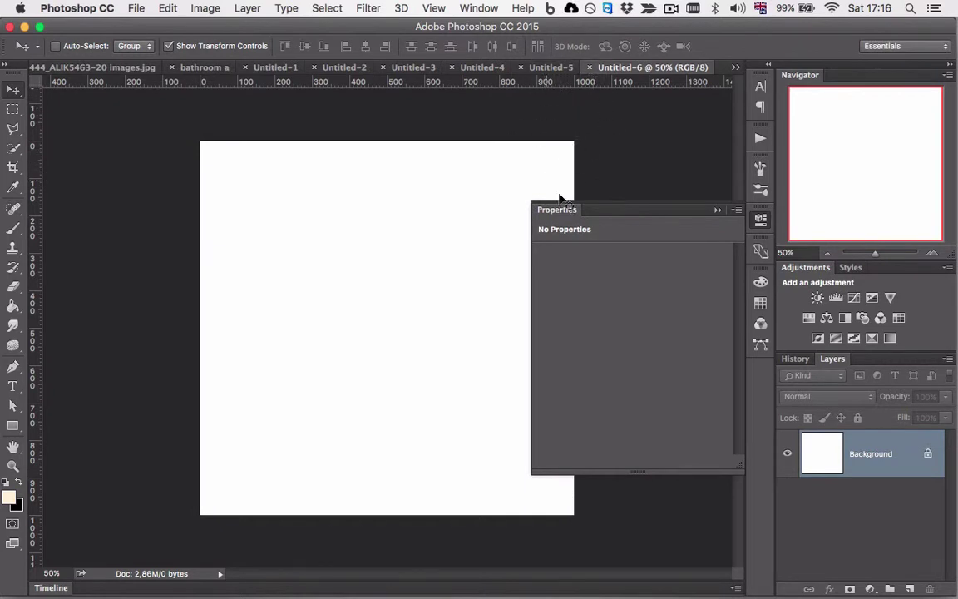
Draw a 100 × 100 px black square in Untitled-6
{"action": "key", "text": "u"}
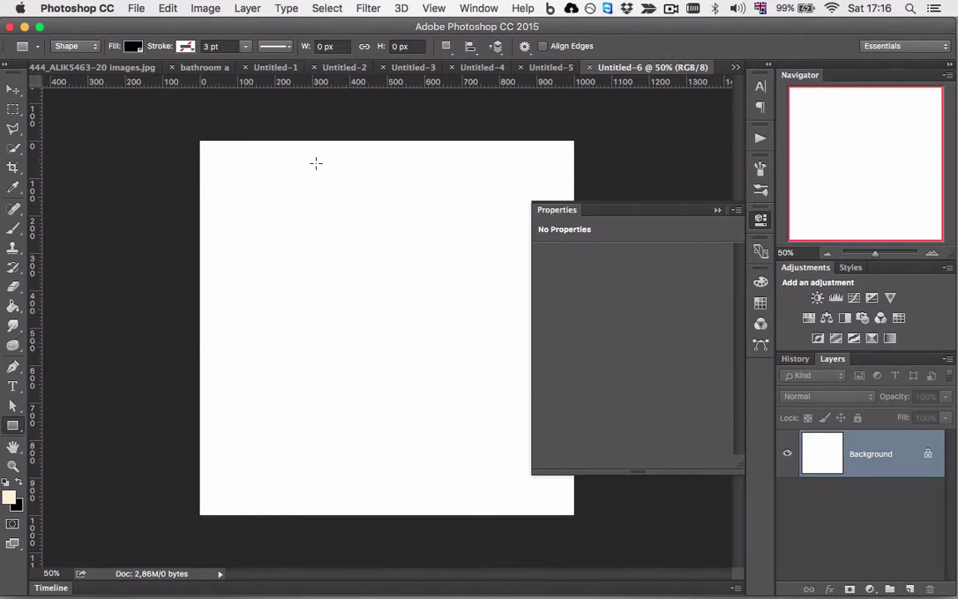
{"action": "left_click", "coordinate": [348, 285]}
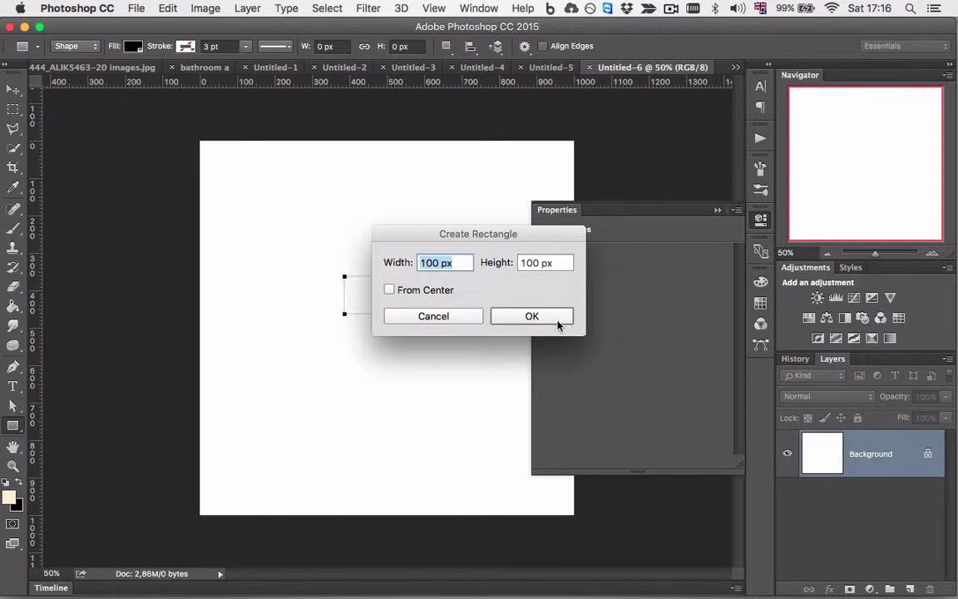
{"action": "left_click", "coordinate": [560, 321]}
Centre the square on the canvas, then nudge it 50 px left to X 400
{"action": "key", "text": "v"}
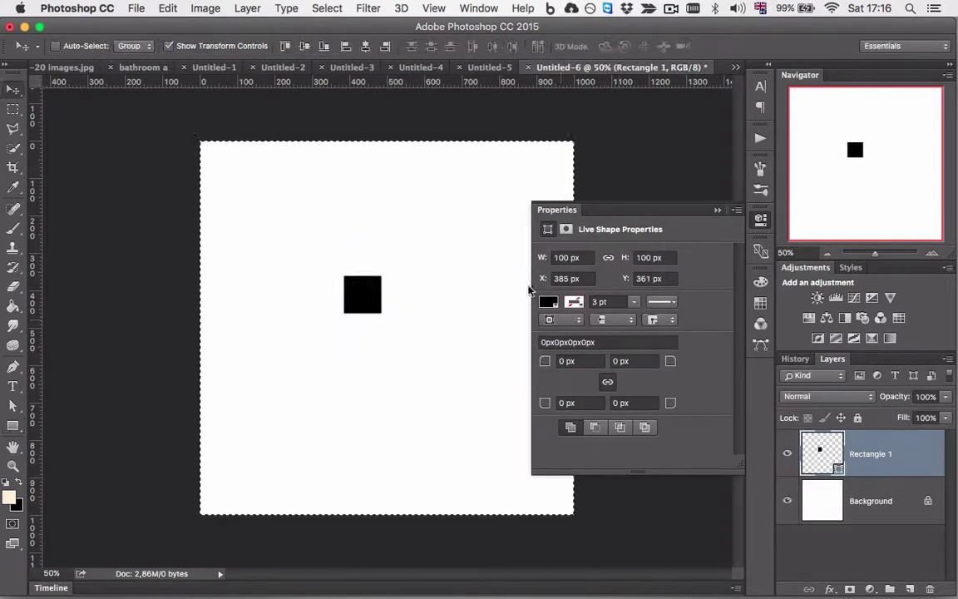
{"action": "left_click", "coordinate": [365, 46]}
{"action": "left_click", "coordinate": [305, 46]}
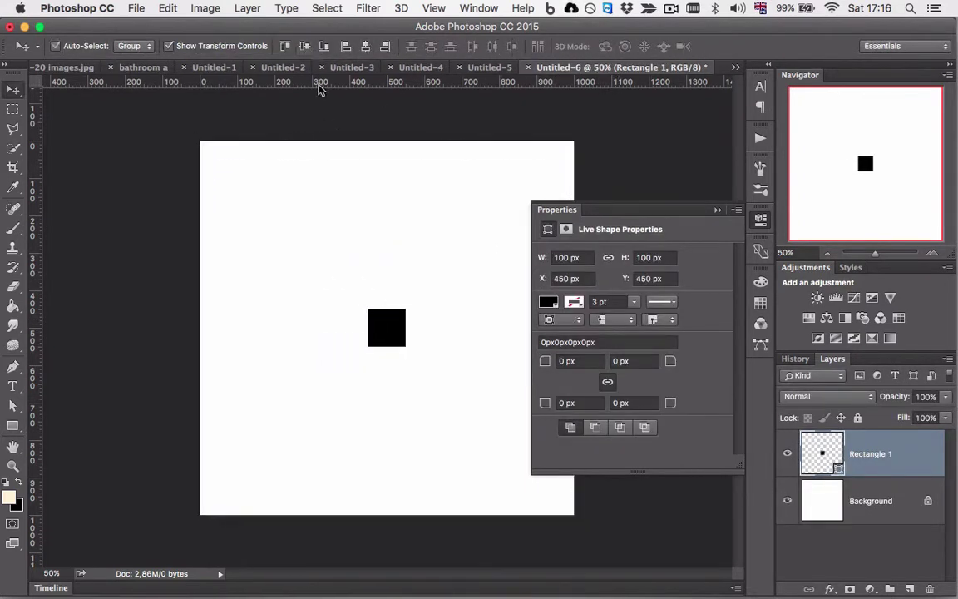
{"action": "key", "text": "super+d"}
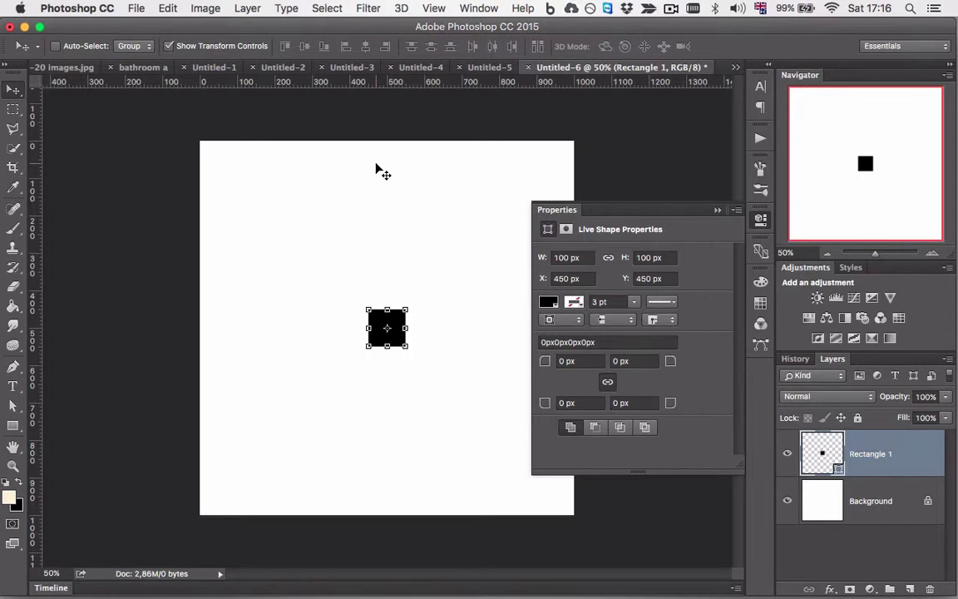
{"action": "key", "text": "shift+Left"}
{"action": "key", "text": "shift+Left"}
{"action": "key", "text": "shift+Left"}
{"action": "key", "text": "shift+Left"}
{"action": "key", "text": "shift+Left"}
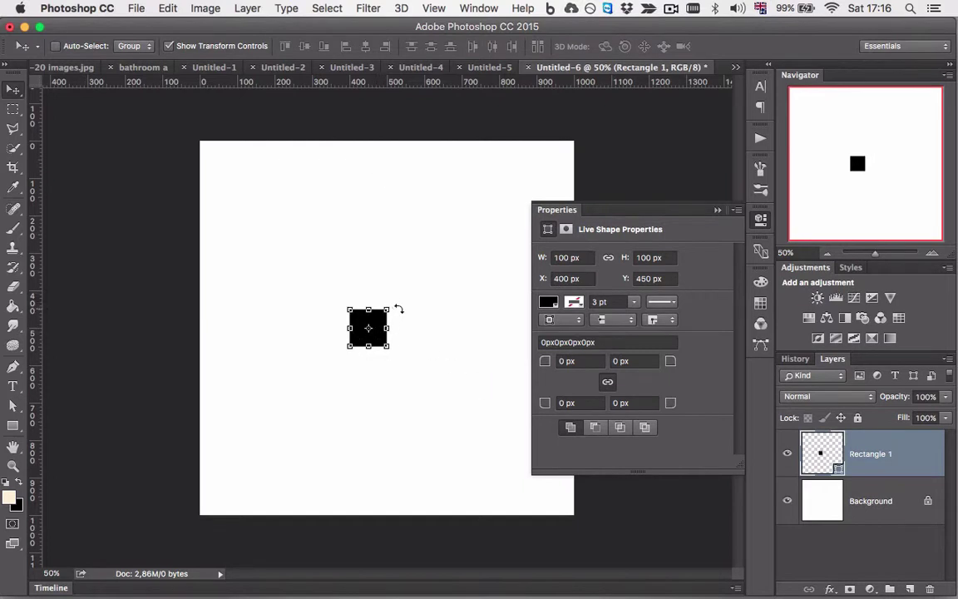
Draw a 100 × 100 px black square in Untitled-5
{"action": "left_click", "coordinate": [480, 68]}
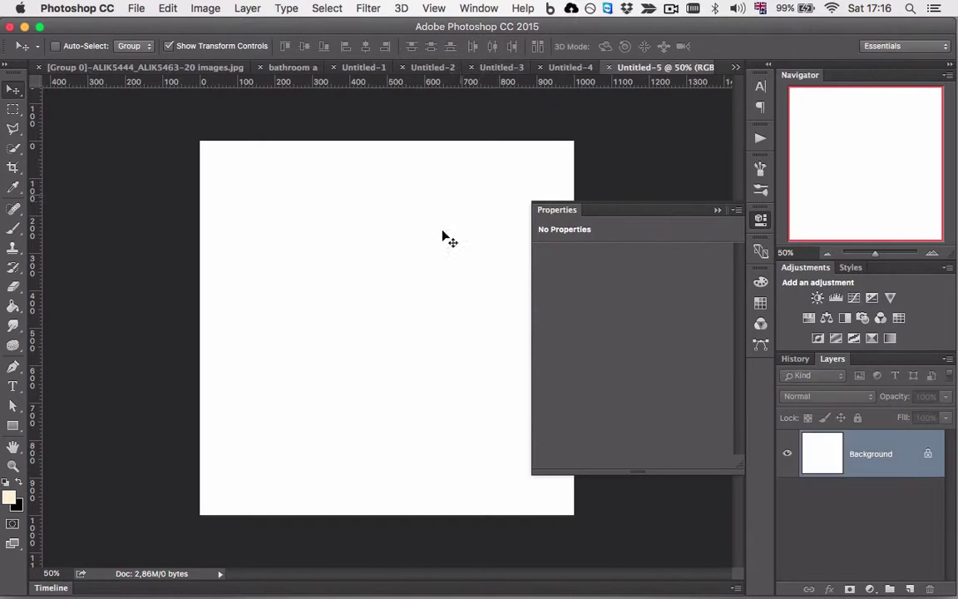
{"action": "key", "text": "u"}
{"action": "left_click", "coordinate": [396, 354]}
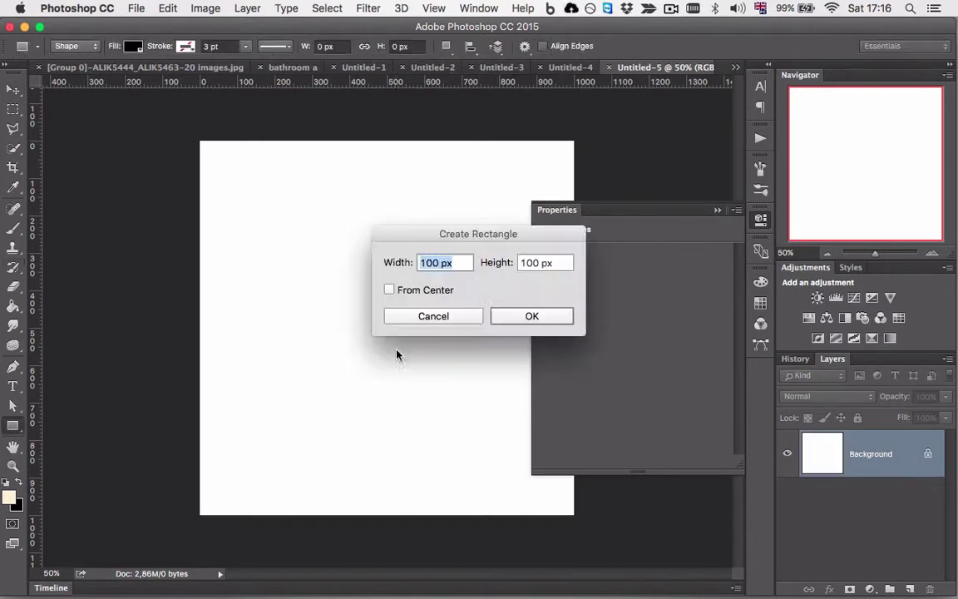
{"action": "left_click", "coordinate": [497, 317]}
Centre Untitled-5's square on the canvas and nudge it left to X 400 px
{"action": "key", "text": "v"}
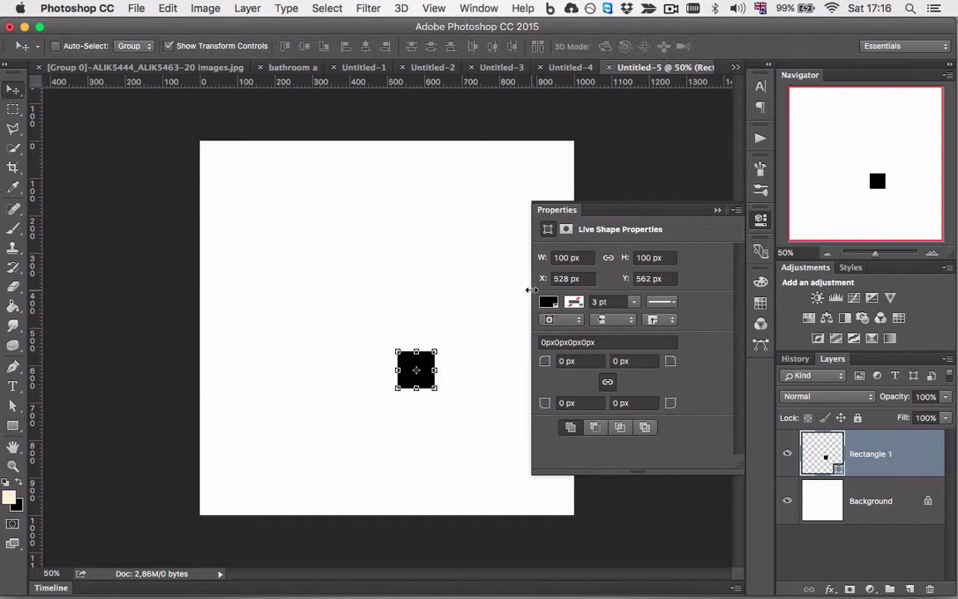
{"action": "key", "text": "super+a"}
{"action": "left_click", "coordinate": [365, 46]}
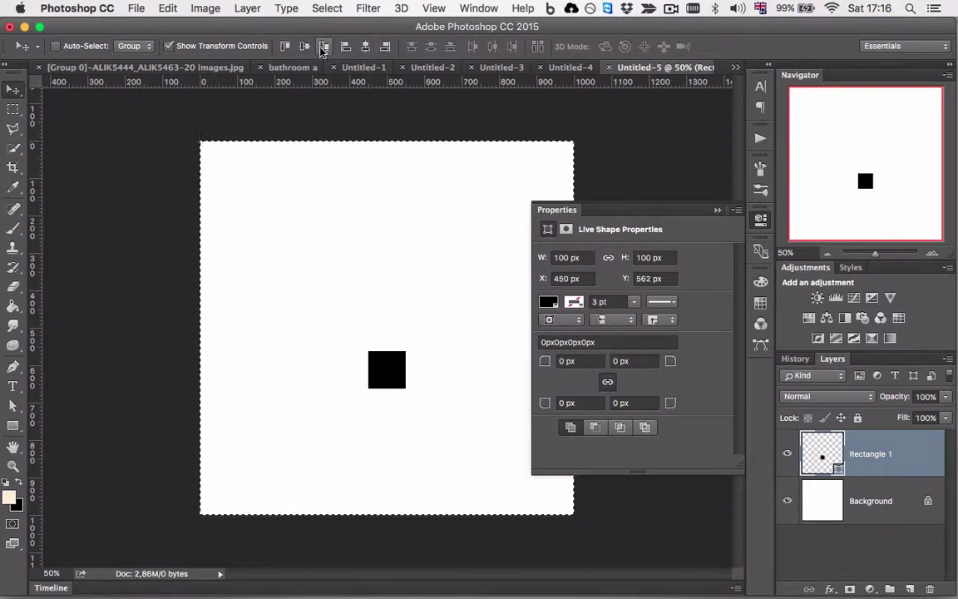
{"action": "left_click", "coordinate": [304, 45]}
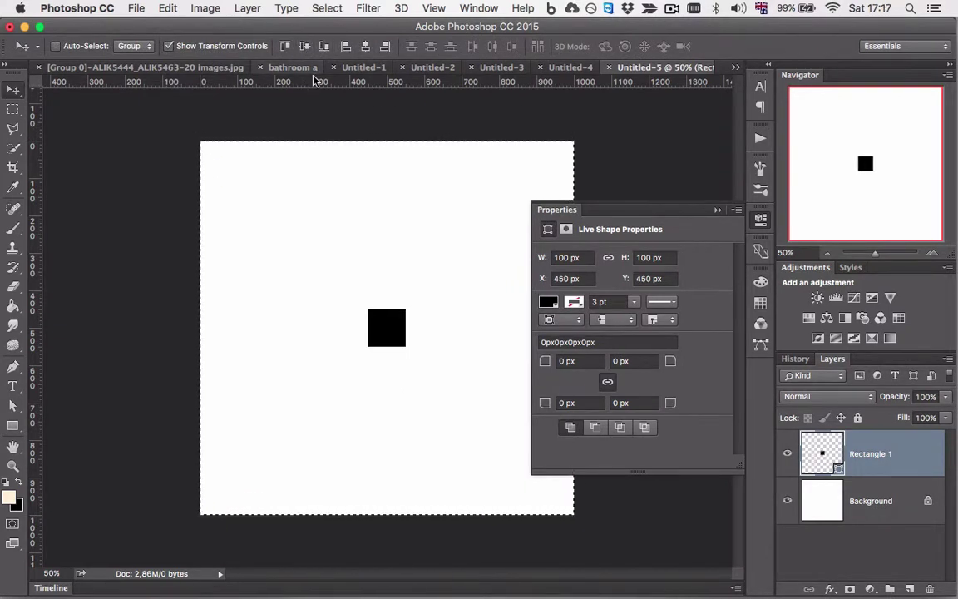
{"action": "key", "text": "super+d"}
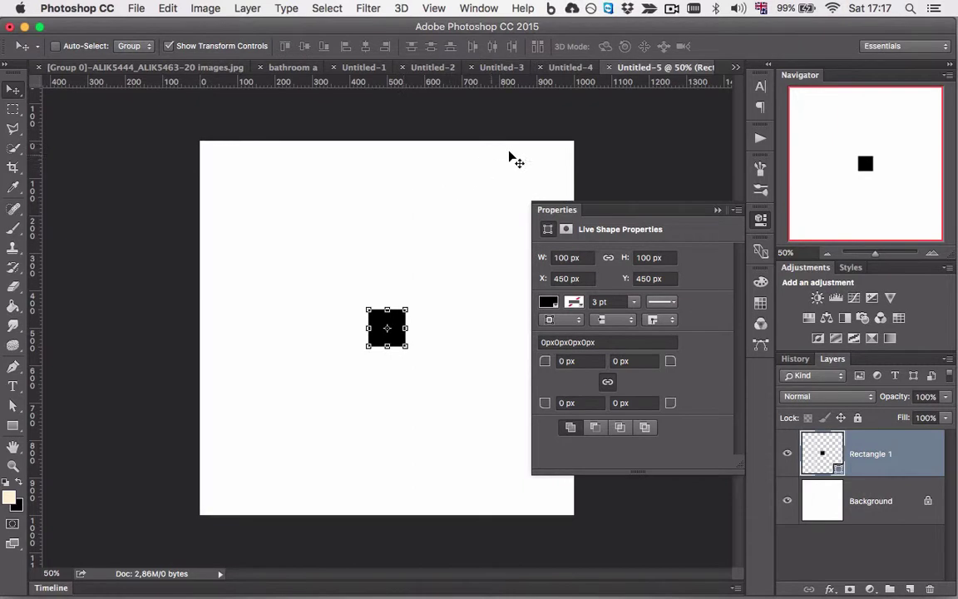
{"action": "key", "text": "shift+Left"}
{"action": "key", "text": "shift+Left"}
{"action": "key", "text": "shift+Left"}
{"action": "key", "text": "shift+Left"}
{"action": "key", "text": "shift+Left"}
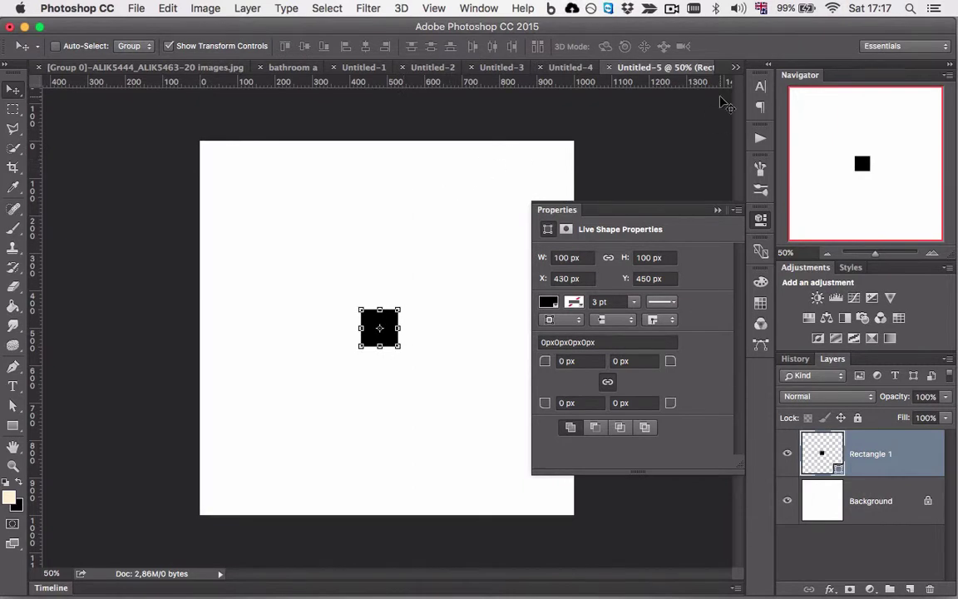
Draw a 100 × 100 px black square in Untitled-4
{"action": "left_click", "coordinate": [569, 67]}
{"action": "key", "text": "u"}
{"action": "left_click", "coordinate": [449, 263]}
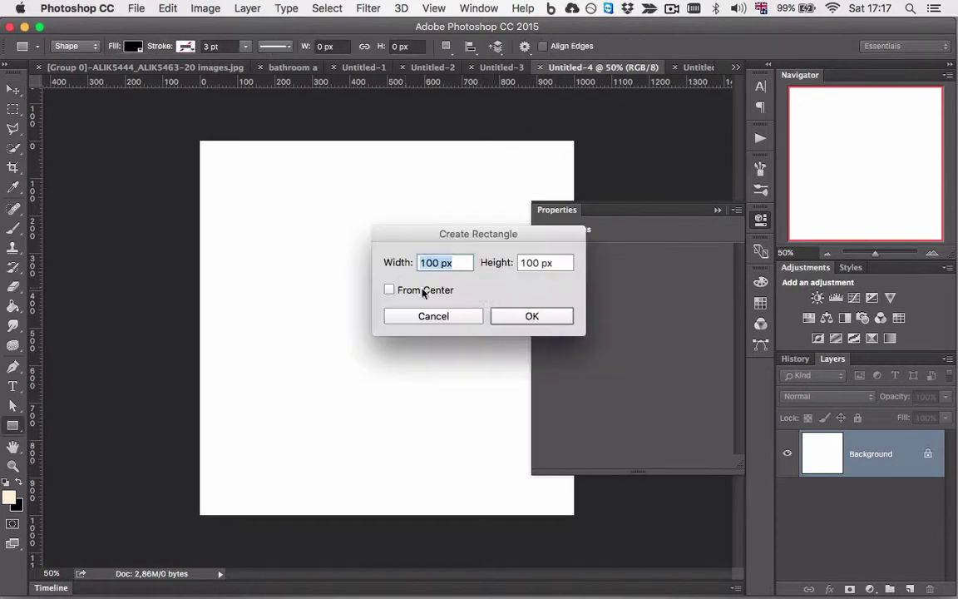
{"action": "left_click", "coordinate": [533, 316]}
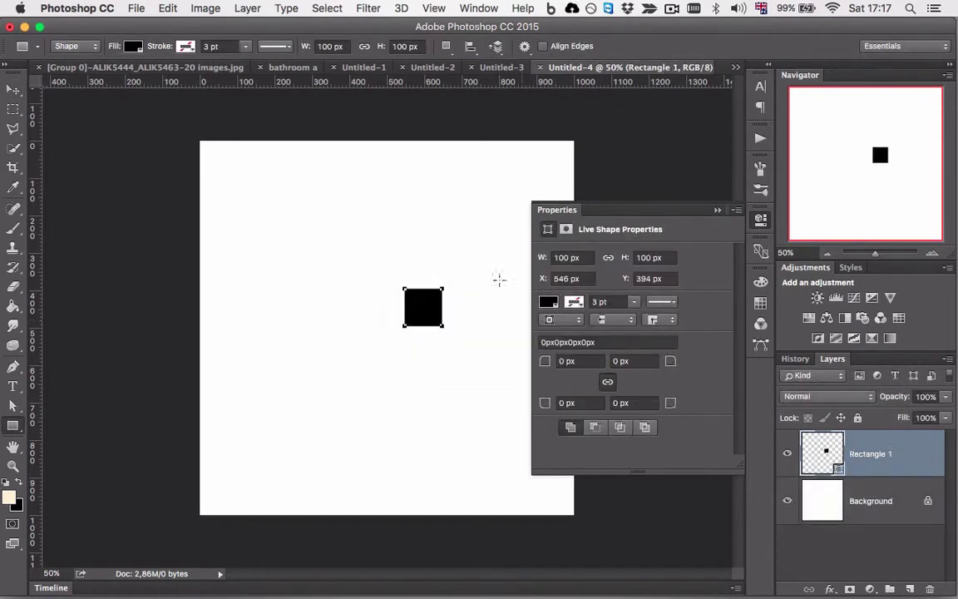
Centre Untitled-4's square on the canvas and nudge it left toward X 400 px
{"action": "key", "text": "super+a"}
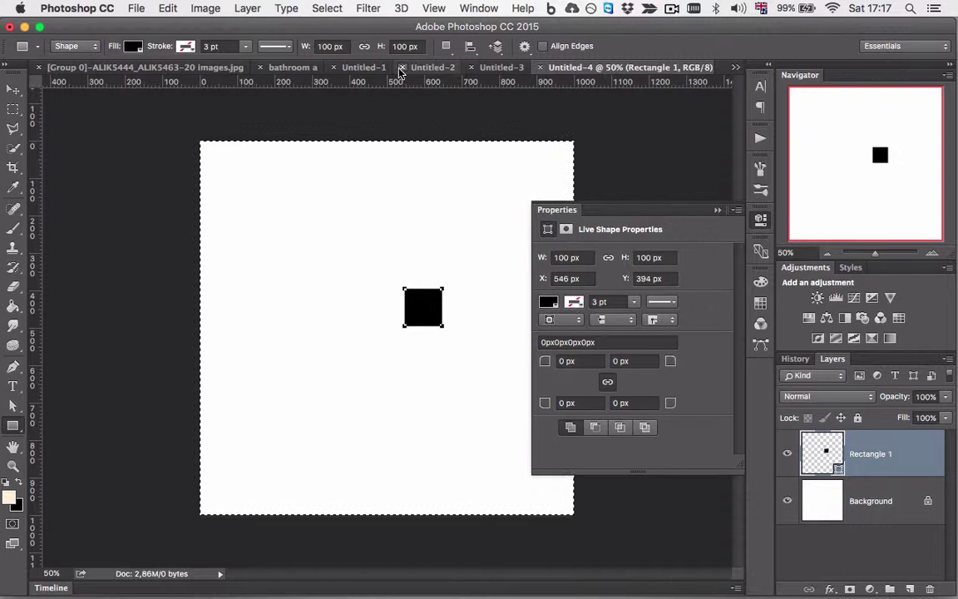
{"action": "key", "text": "v"}
{"action": "left_click", "coordinate": [307, 47]}
{"action": "left_click", "coordinate": [309, 48]}
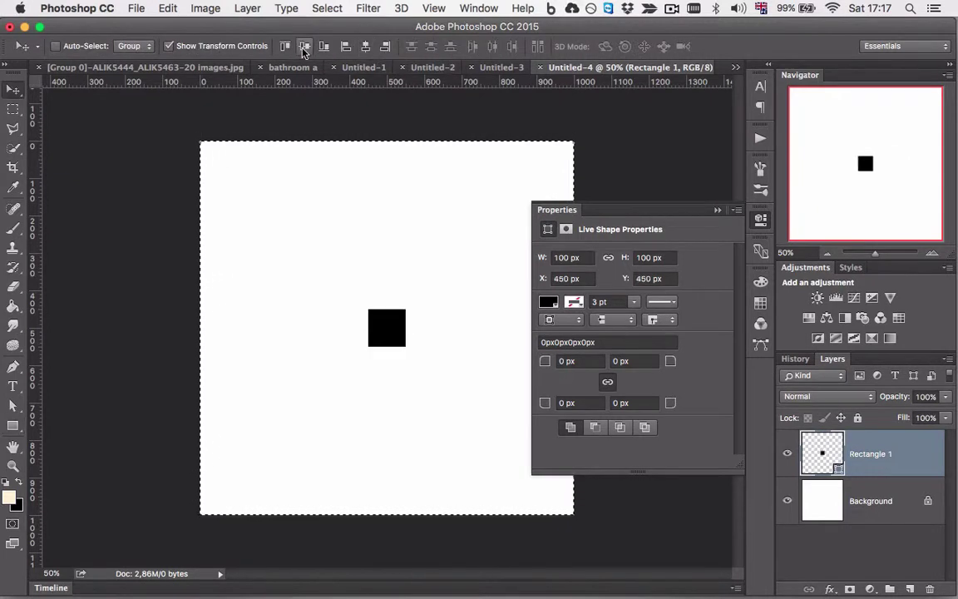
{"action": "key", "text": "super+d"}
{"action": "key", "text": "shift+Left"}
{"action": "key", "text": "shift+Left"}
{"action": "key", "text": "shift+Left"}
{"action": "key", "text": "shift+Left"}
{"action": "key", "text": "shift+Left"}
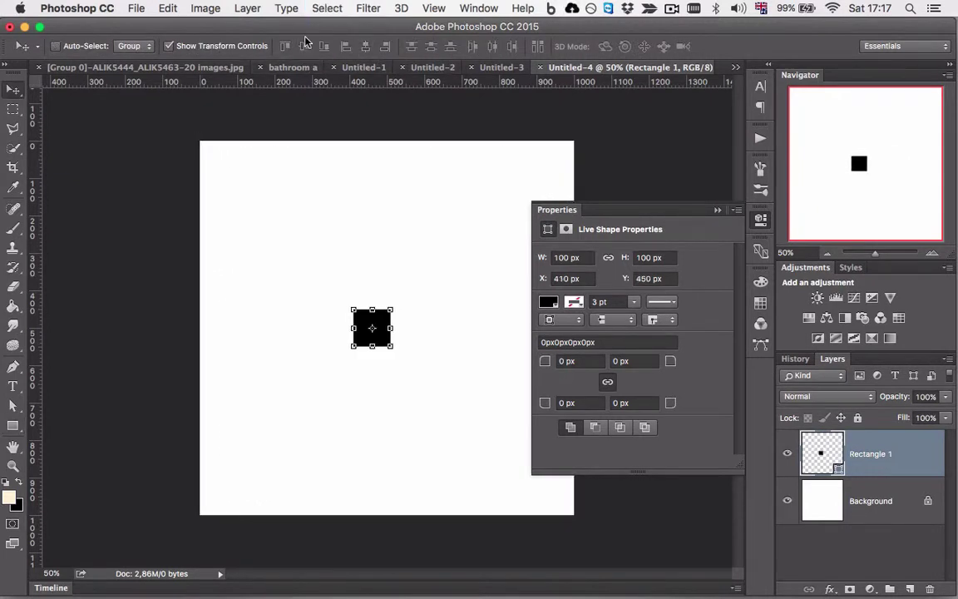
{"action": "key", "text": "t"}
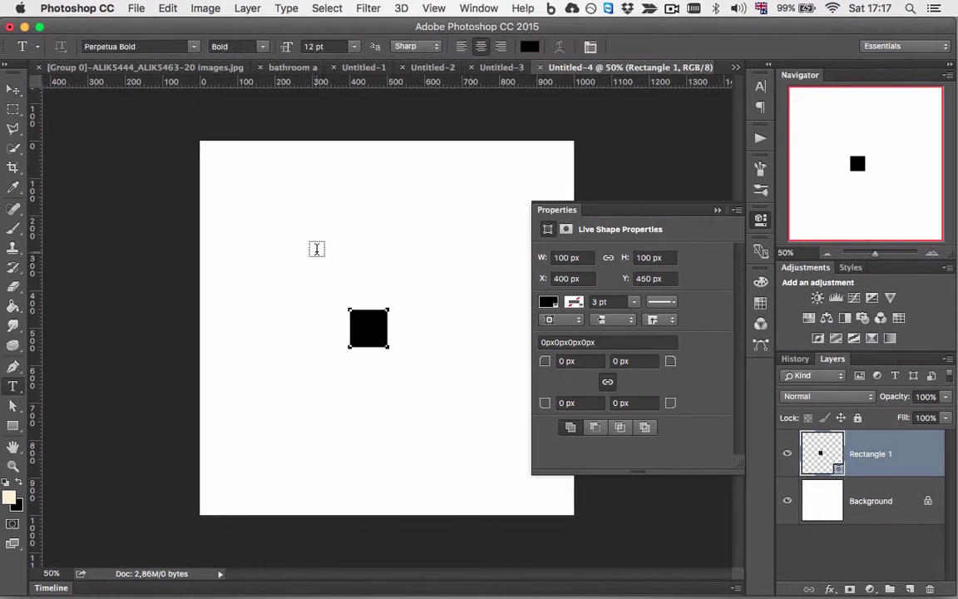
Add a 12 pt text layer above the square in Untitled-4
{"action": "left_click", "coordinate": [307, 246]}
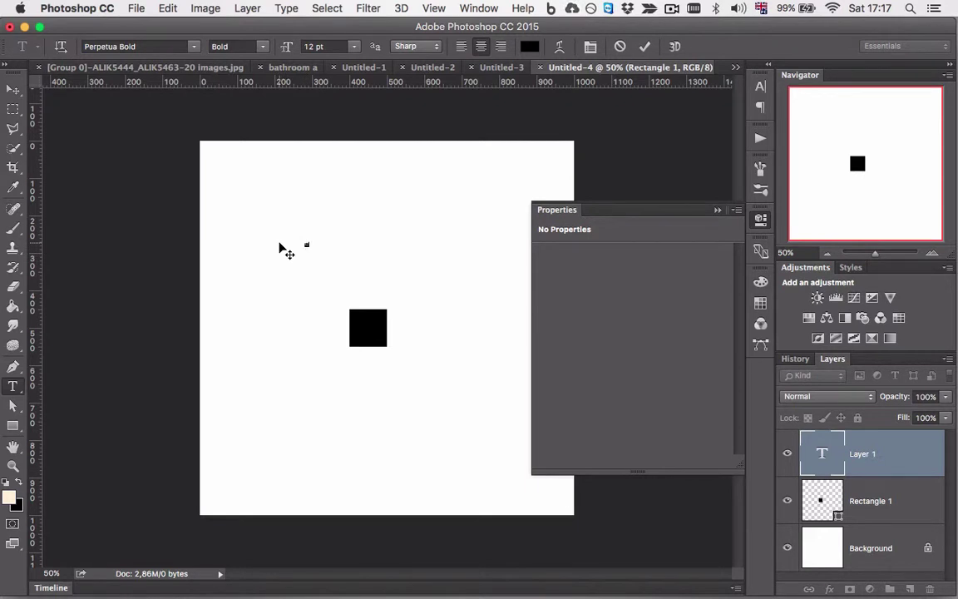
{"action": "key", "text": "super"}
{"action": "key", "text": "super+Return"}
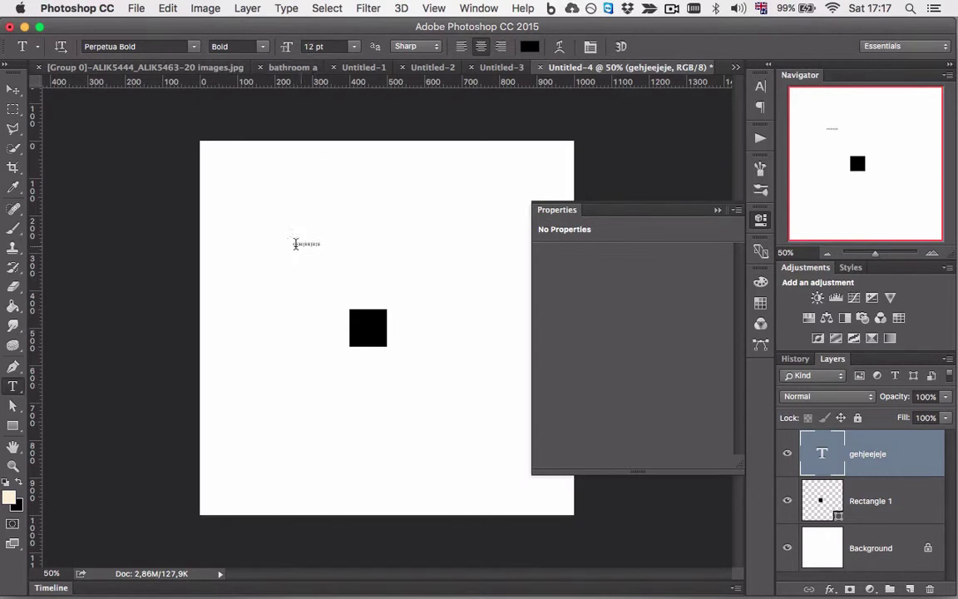
In Untitled-5, add a 12 pt 'Hello' text layer above the square
{"action": "left_click", "coordinate": [735, 67]}
{"action": "left_click", "coordinate": [735, 196]}
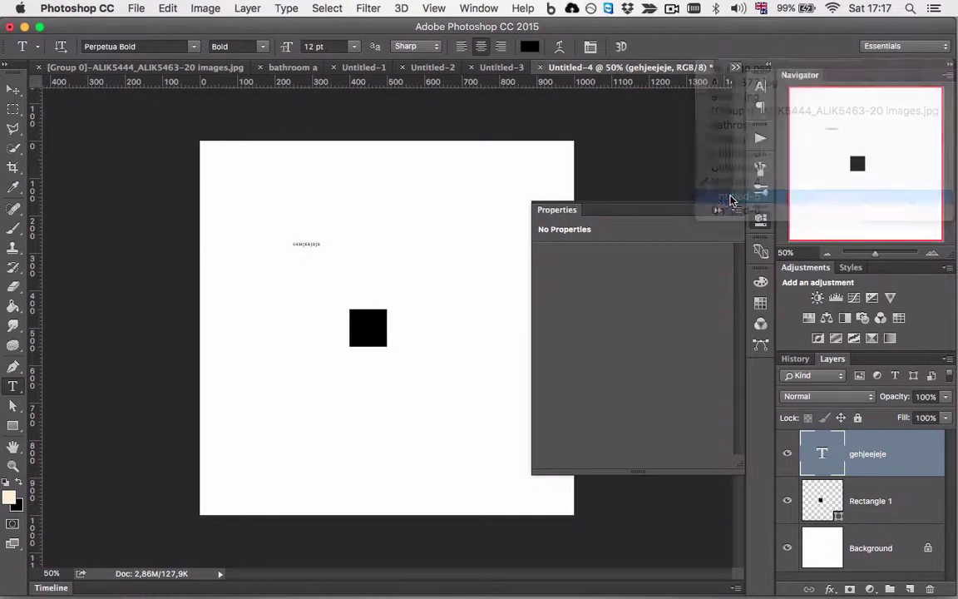
{"action": "left_click", "coordinate": [310, 241]}
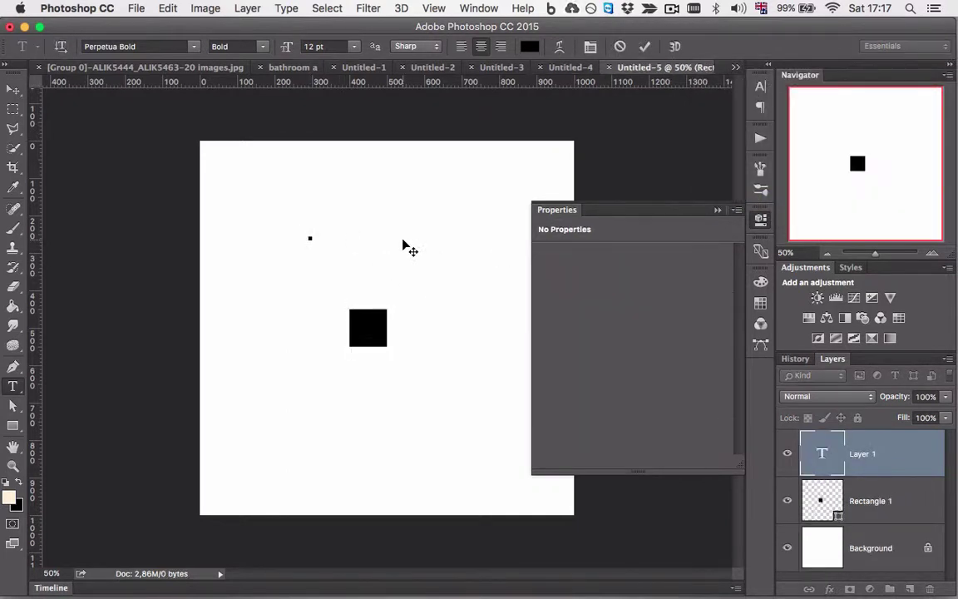
{"action": "type", "text": "Hello"}
{"action": "key", "text": "super+Return"}
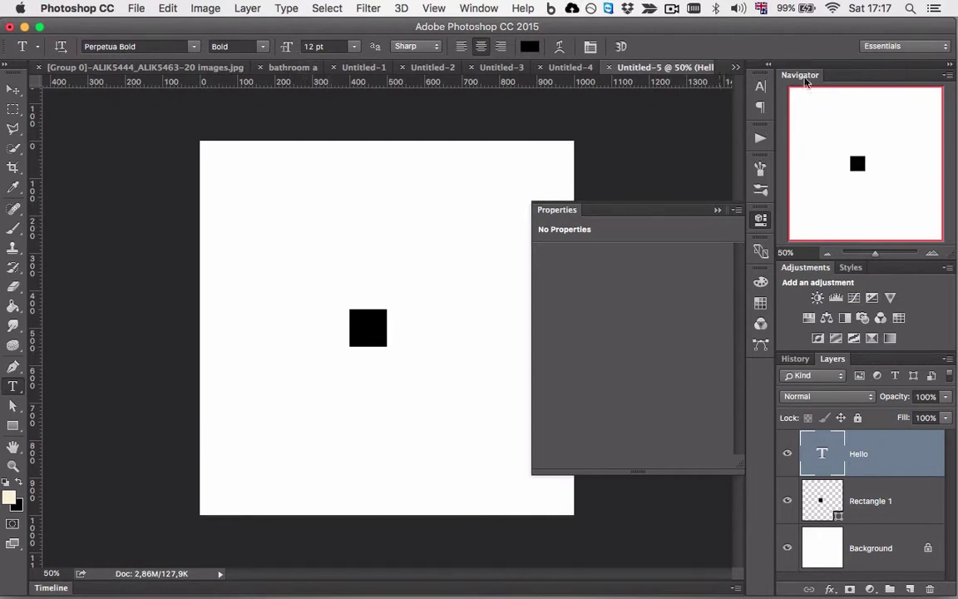
{"action": "left_click", "coordinate": [735, 67]}
Add a 12 pt 'Hello' text layer above the square in Untitled-6 and close the Properties panel
{"action": "left_click", "coordinate": [737, 209]}
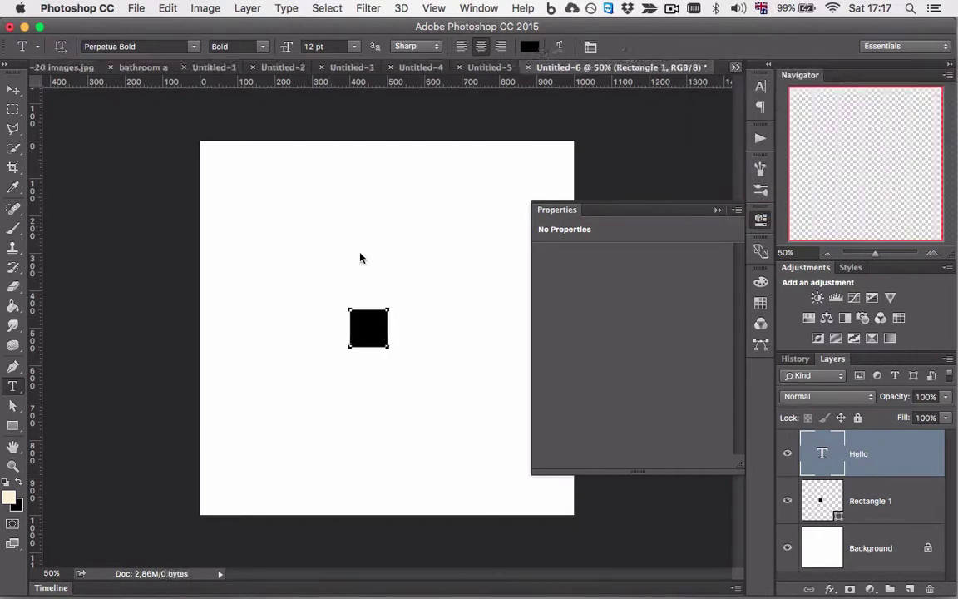
{"action": "left_click", "coordinate": [295, 239]}
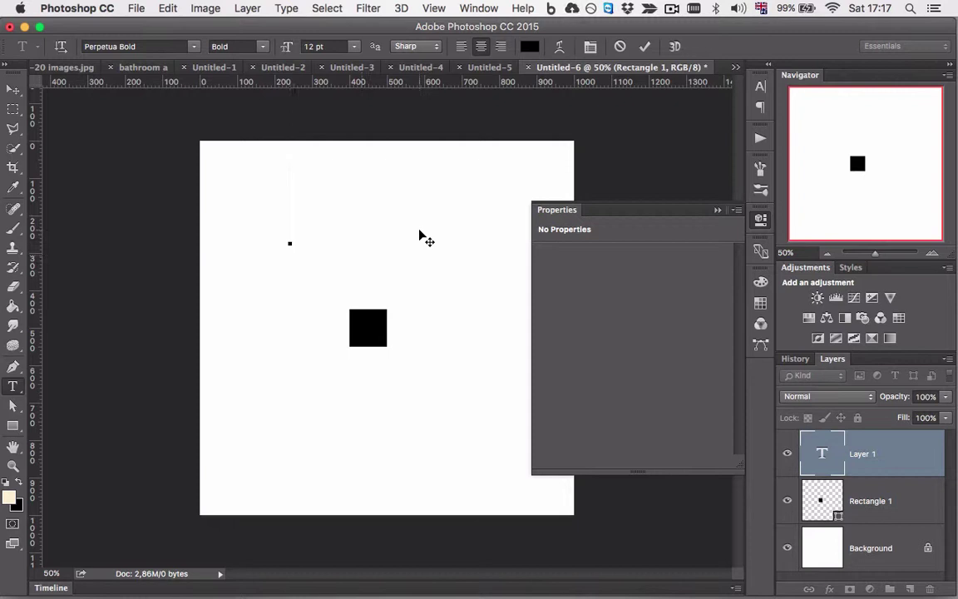
{"action": "type", "text": "Hello"}
{"action": "key", "text": "super+Return"}
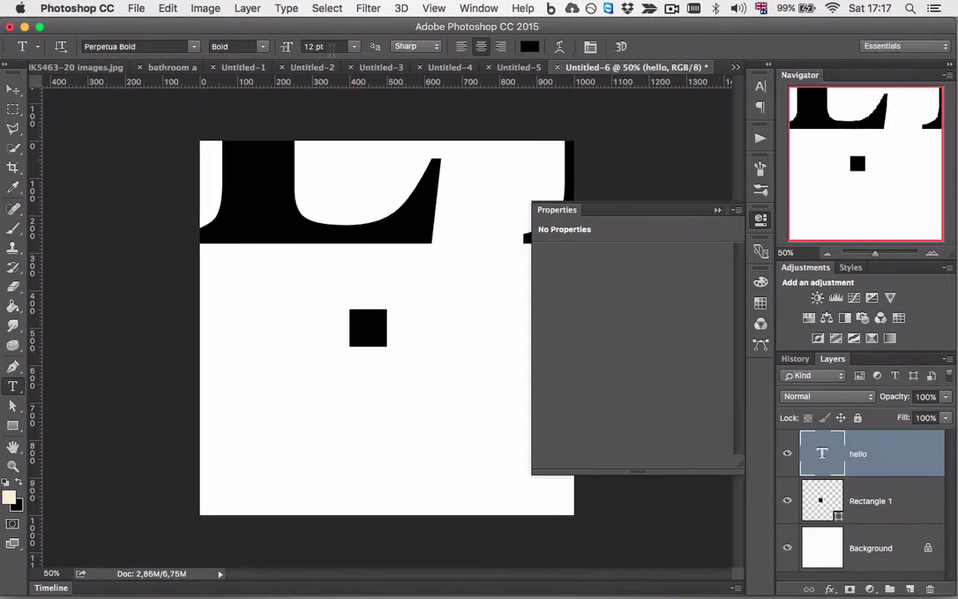
{"action": "left_click", "coordinate": [353, 229]}
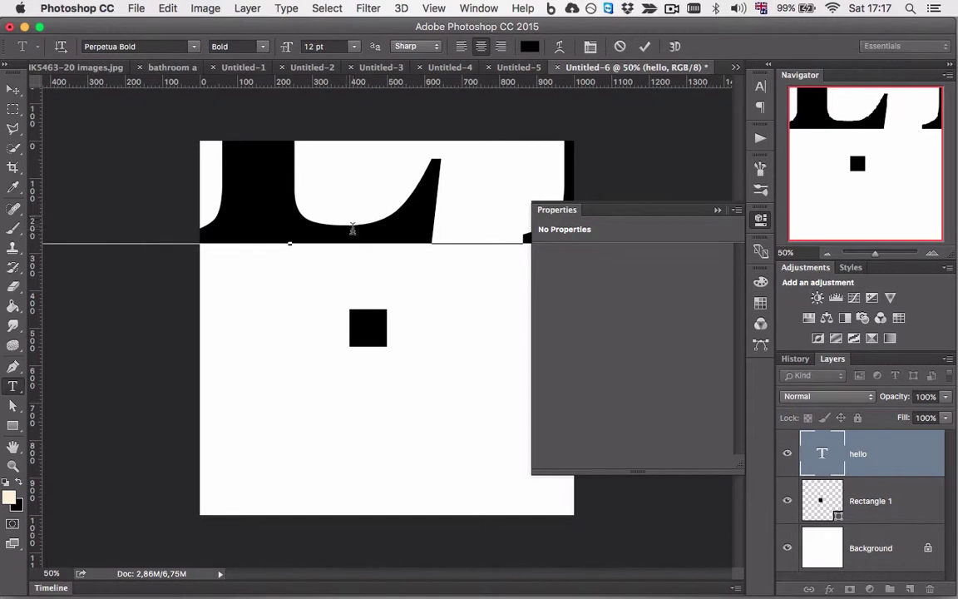
{"action": "key", "text": "super+Return"}
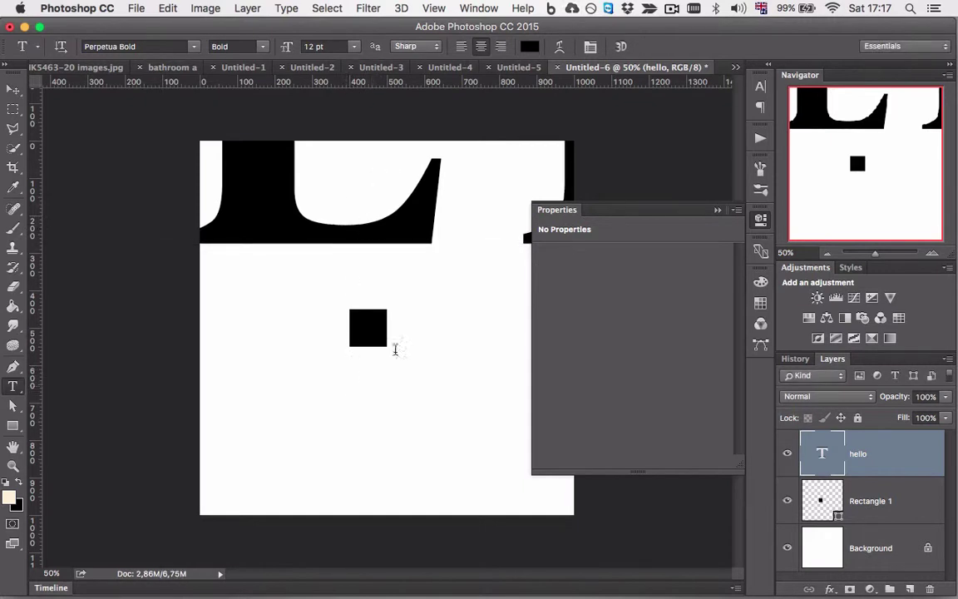
{"action": "left_click", "coordinate": [682, 198]}
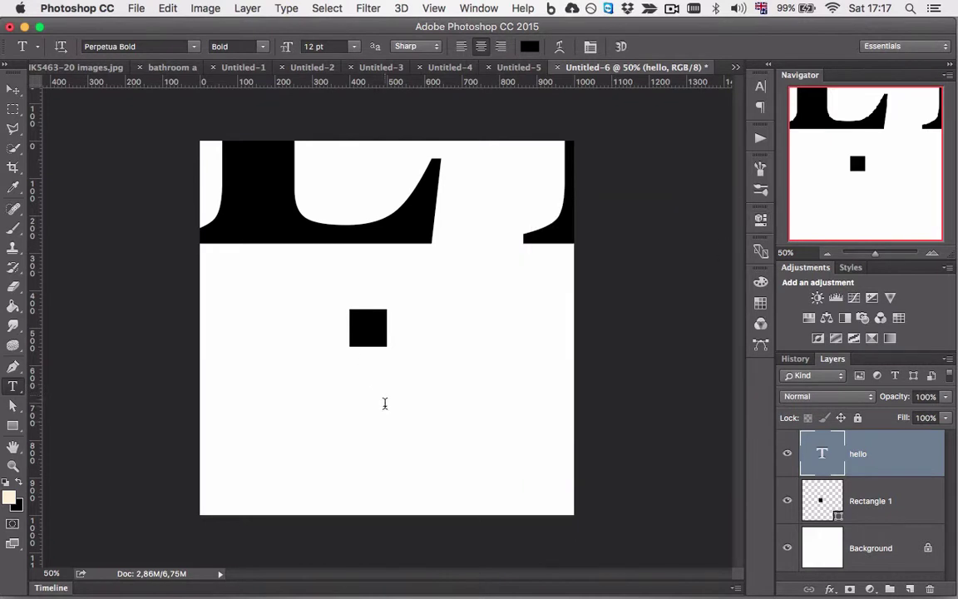